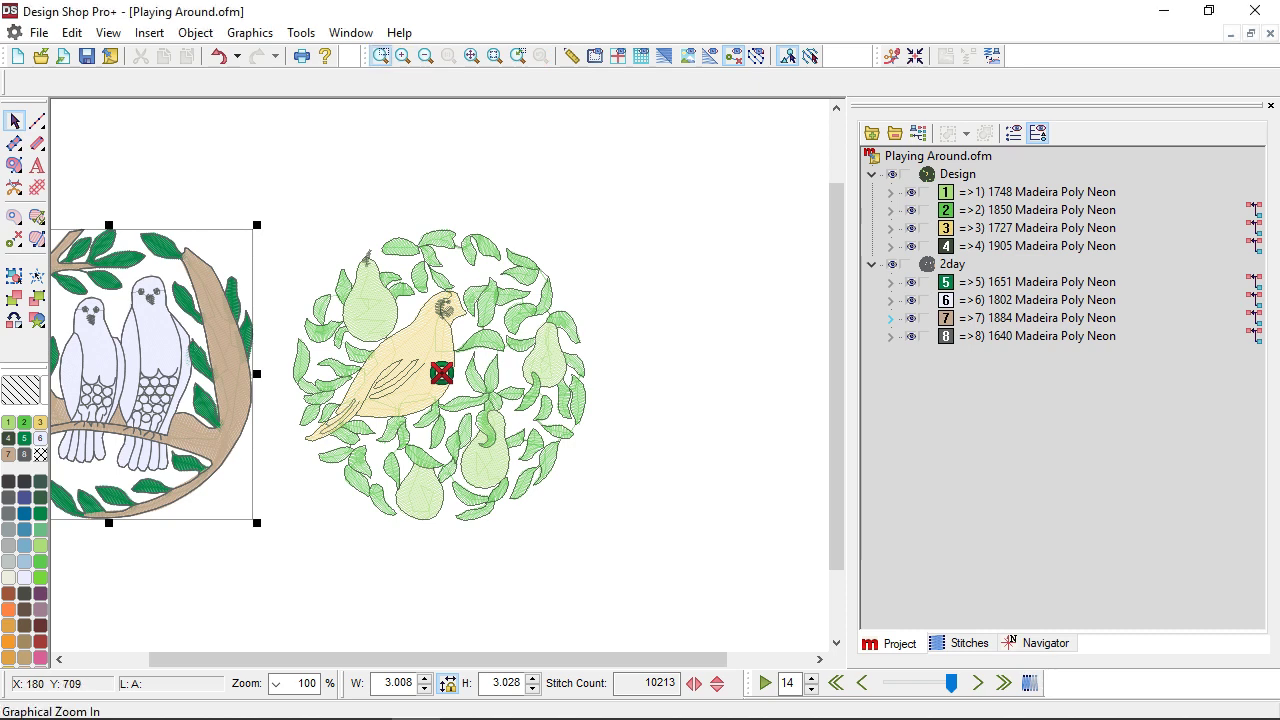
Measure across the leaf in the upper-right part of the pear wreath with the ruler tool.
{"action": "left_click", "coordinate": [380, 55]}
{"action": "left_click_drag", "start_coordinate": [352, 222], "coordinate": [490, 346]}
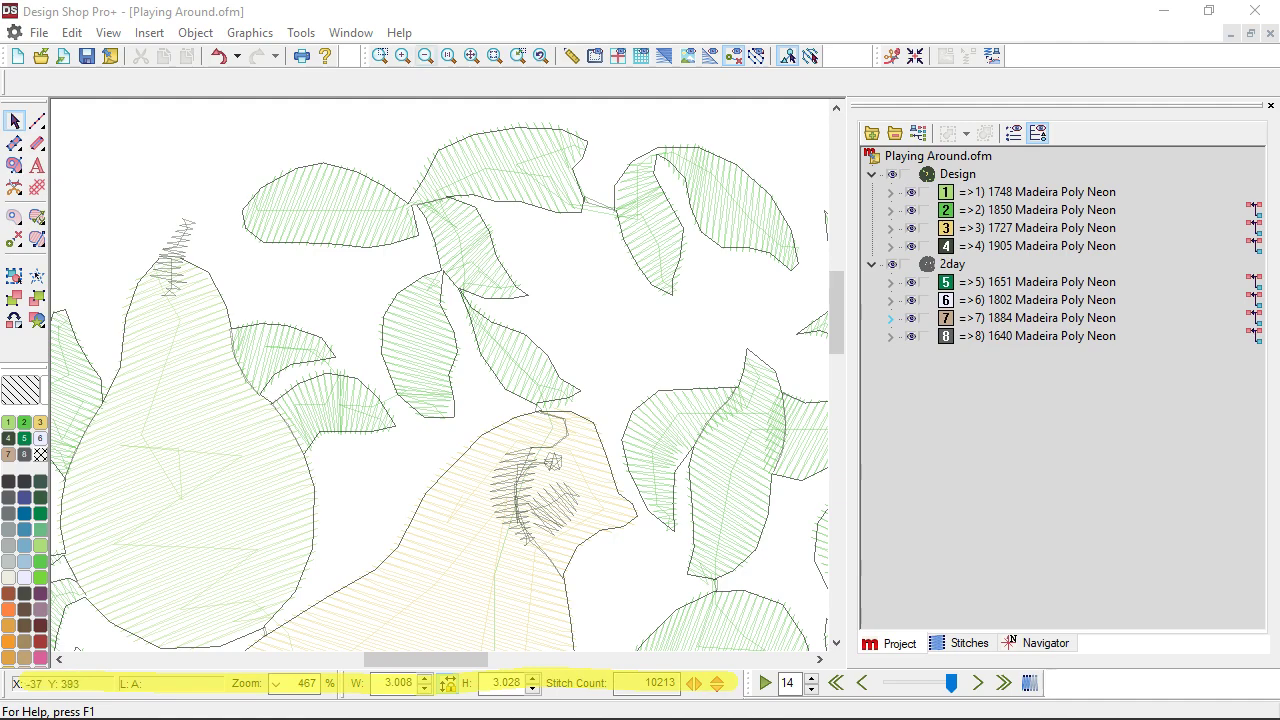
{"action": "left_click", "coordinate": [425, 55]}
{"action": "left_click", "coordinate": [425, 55]}
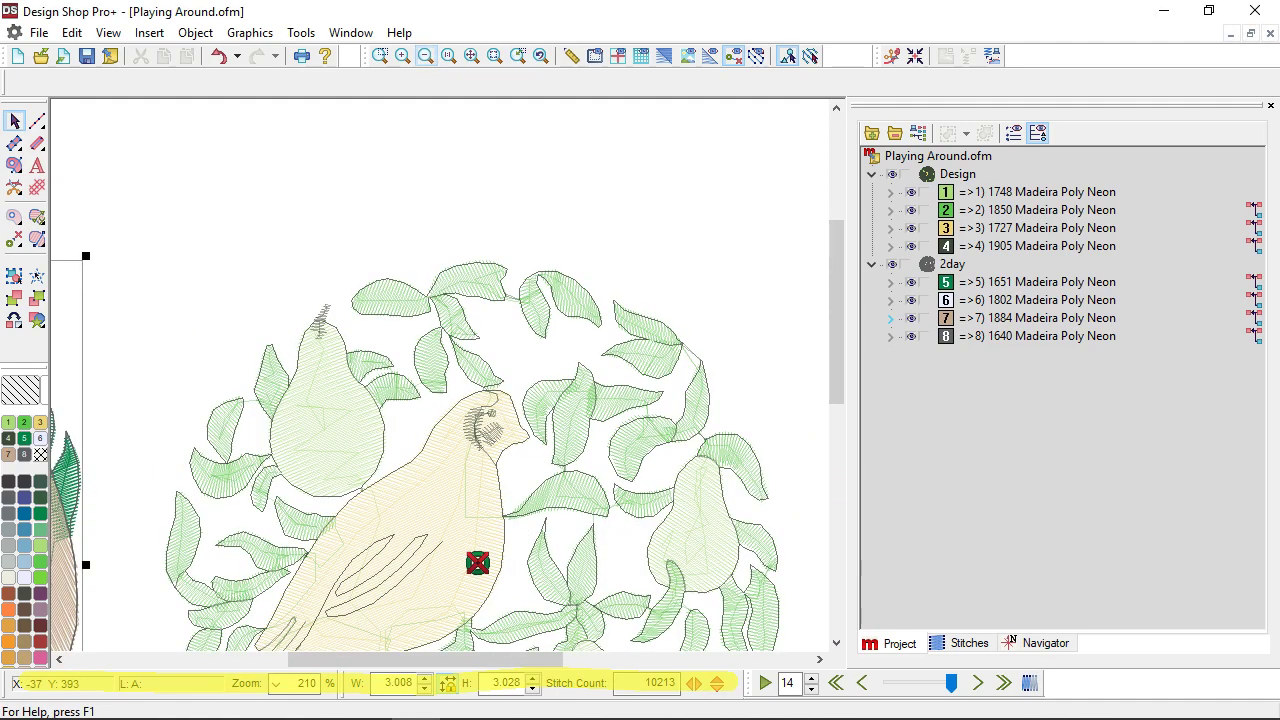
{"action": "left_click", "coordinate": [425, 55]}
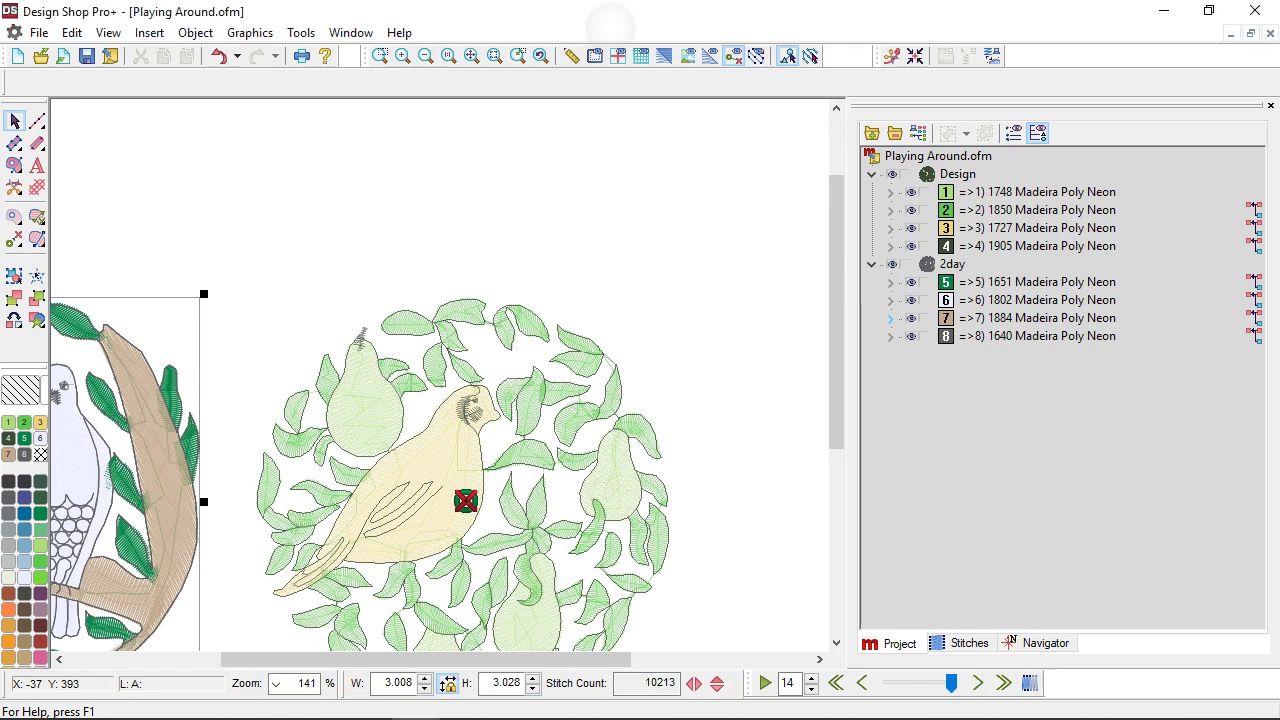
{"action": "key", "text": "m"}
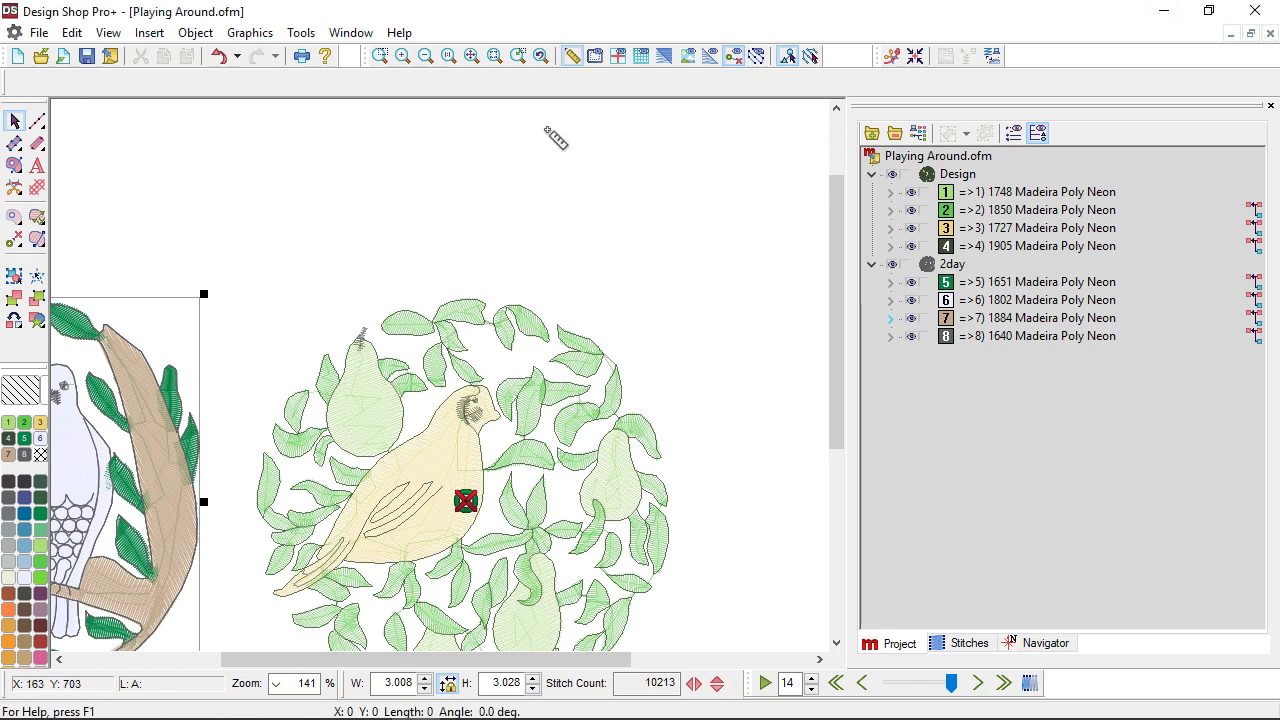
{"action": "left_click_drag", "start_coordinate": [580, 340], "coordinate": [568, 375]}
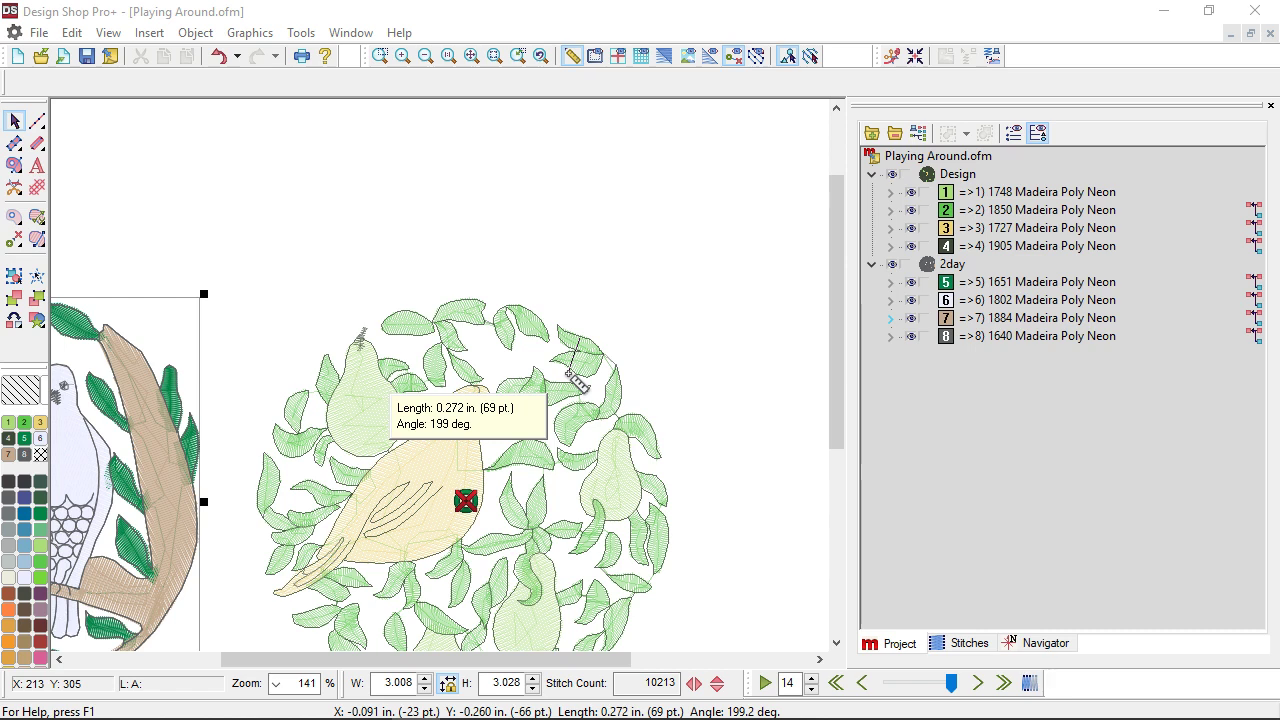
{"action": "left_click_drag", "start_coordinate": [568, 374], "coordinate": [568, 374]}
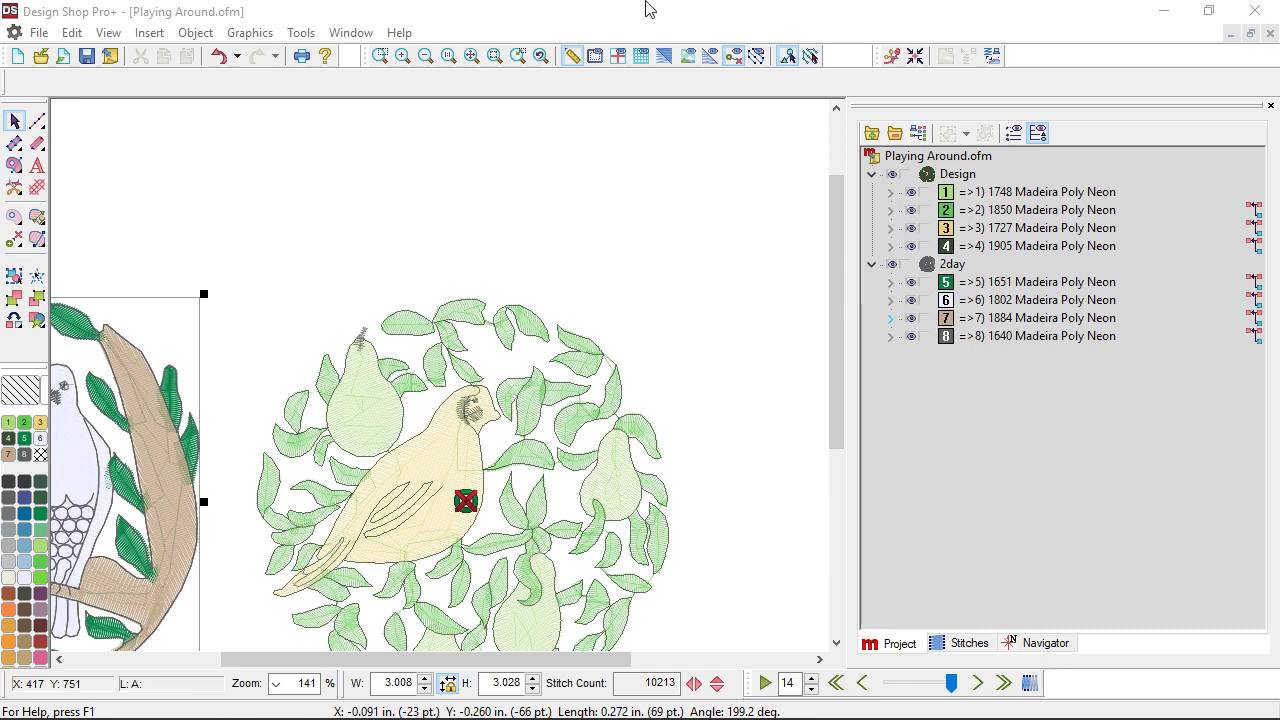
Display the hoop outline around the pear design, and hide it again.
{"action": "left_click", "coordinate": [597, 62]}
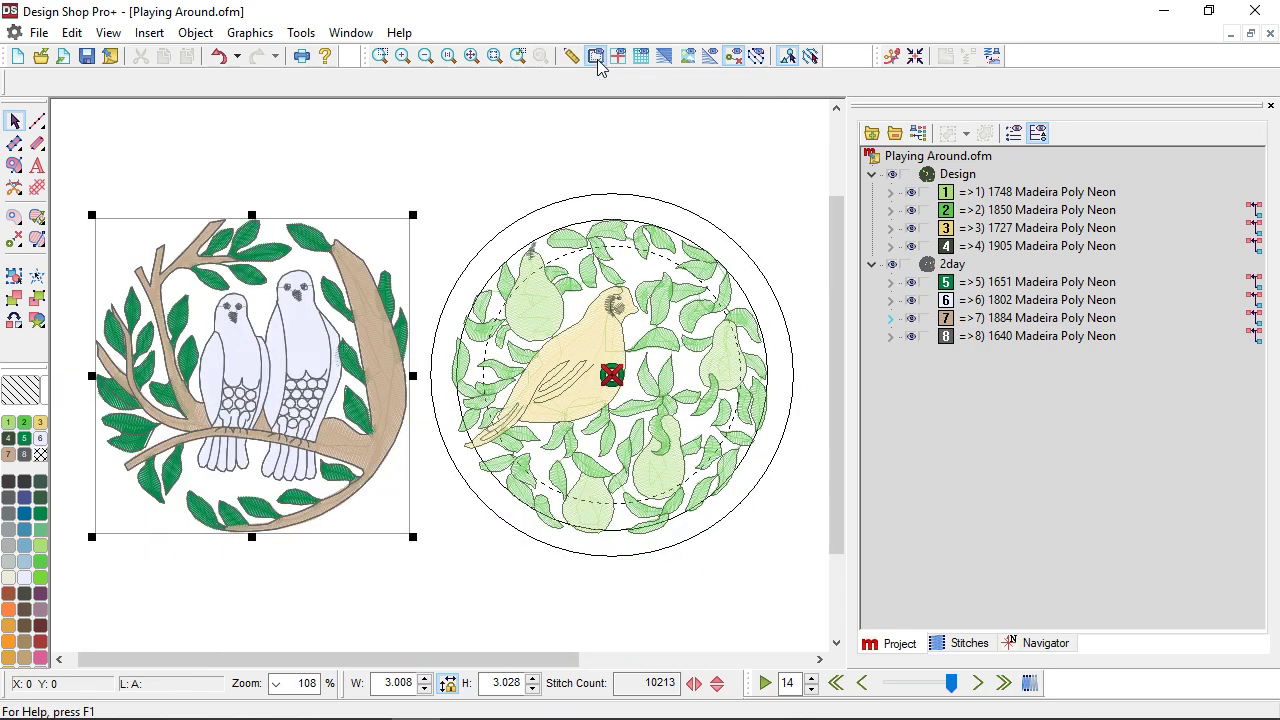
{"action": "left_click", "coordinate": [597, 62]}
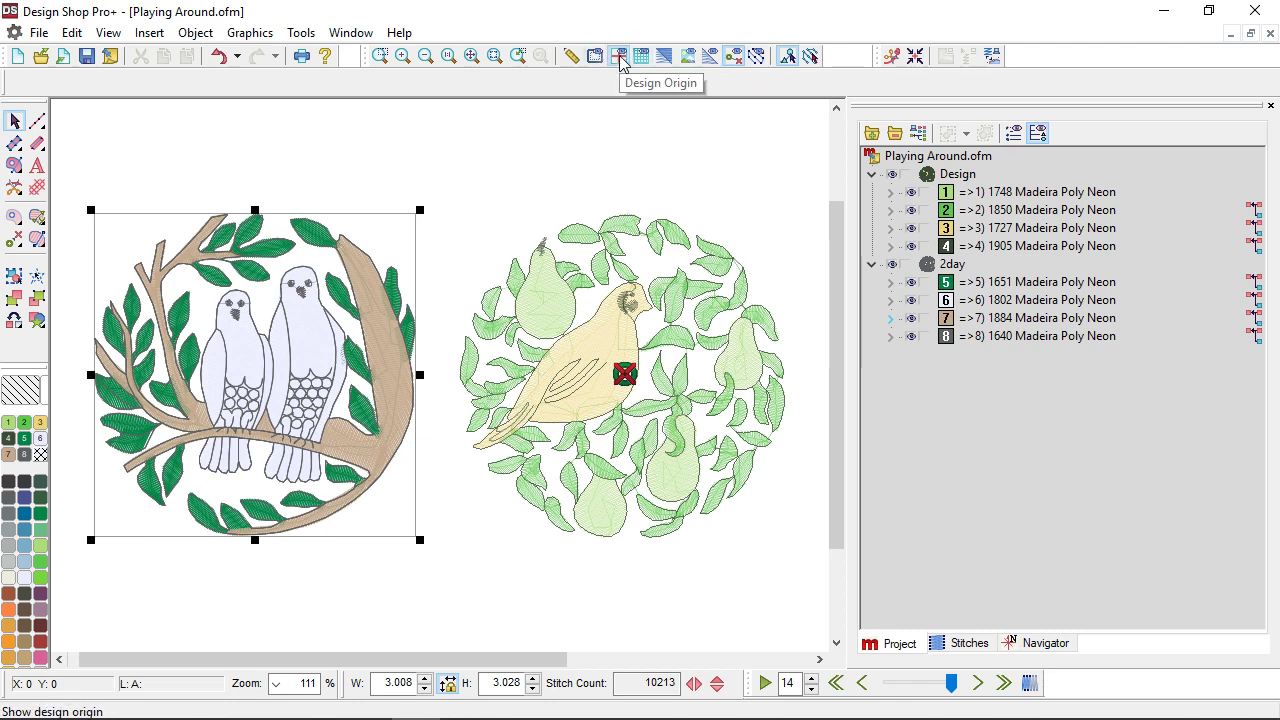
Display the design origin lines and the grid, and review the grid's display settings without changing them.
{"action": "left_click", "coordinate": [619, 57]}
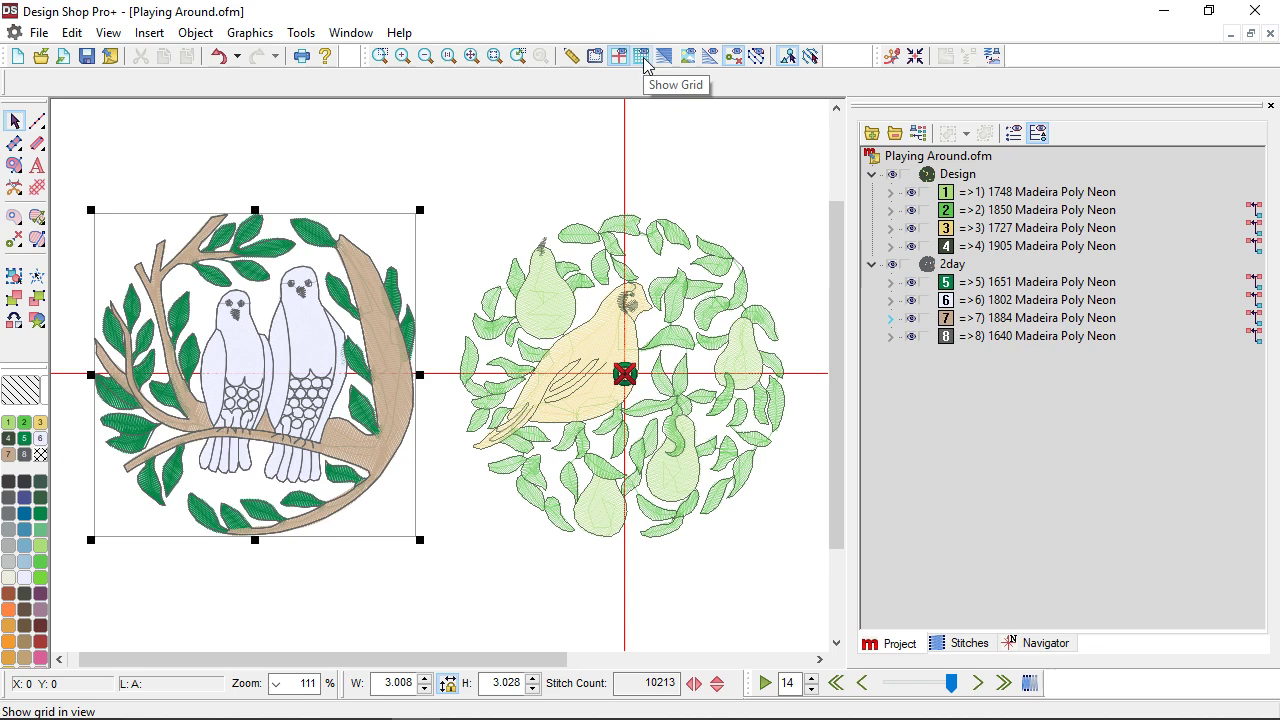
{"action": "left_click", "coordinate": [643, 56]}
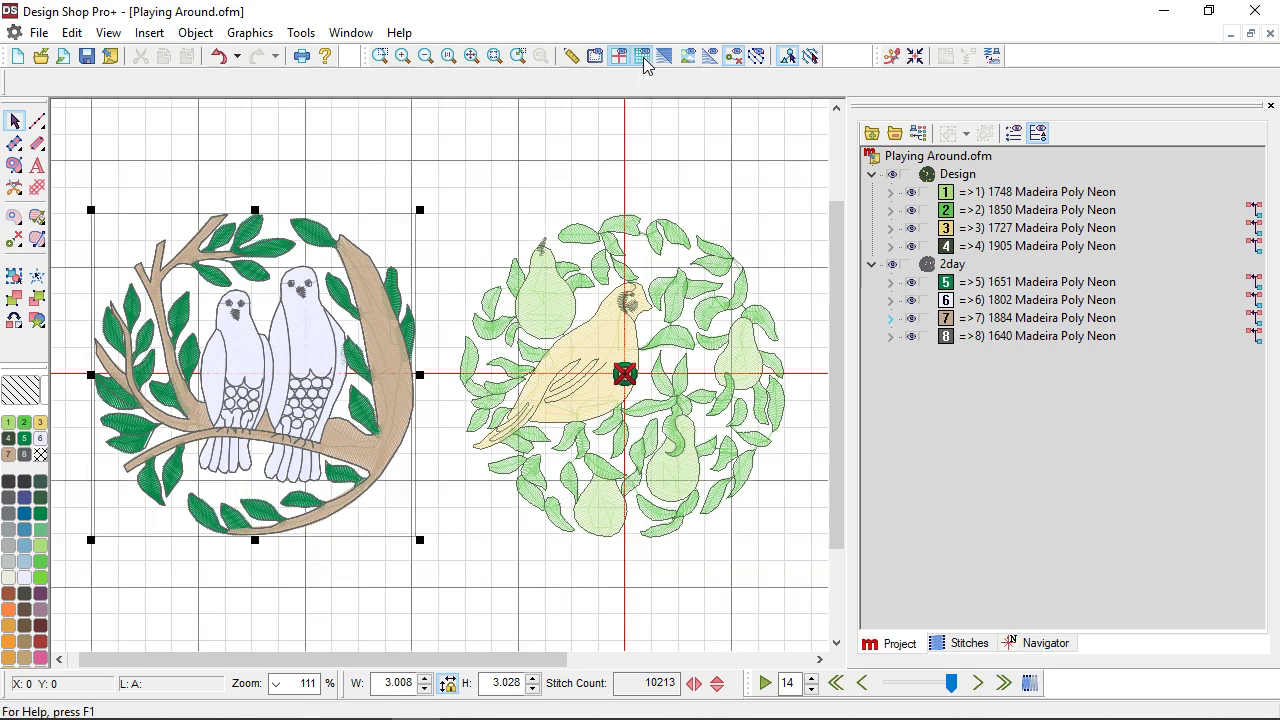
{"action": "right_click", "coordinate": [645, 62]}
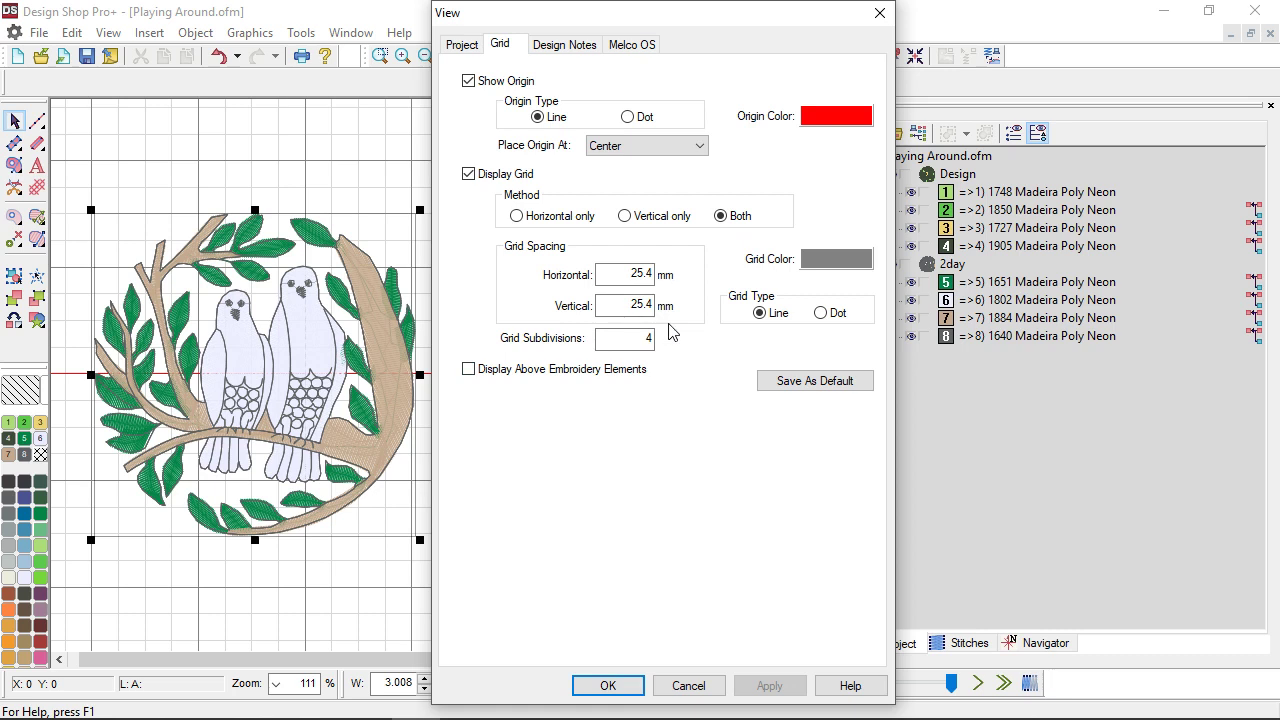
{"action": "left_click", "coordinate": [607, 686]}
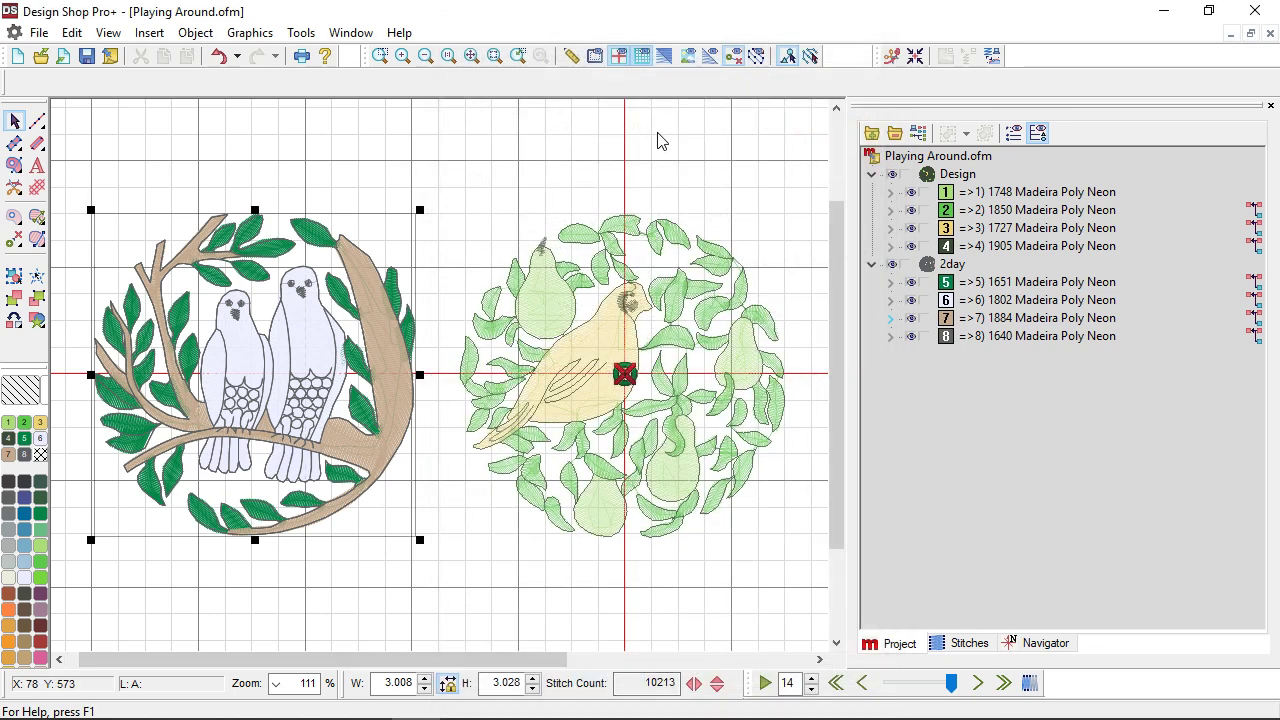
Hide the grid and the origin lines, and review the program's measurement units without changing them.
{"action": "left_click", "coordinate": [642, 56]}
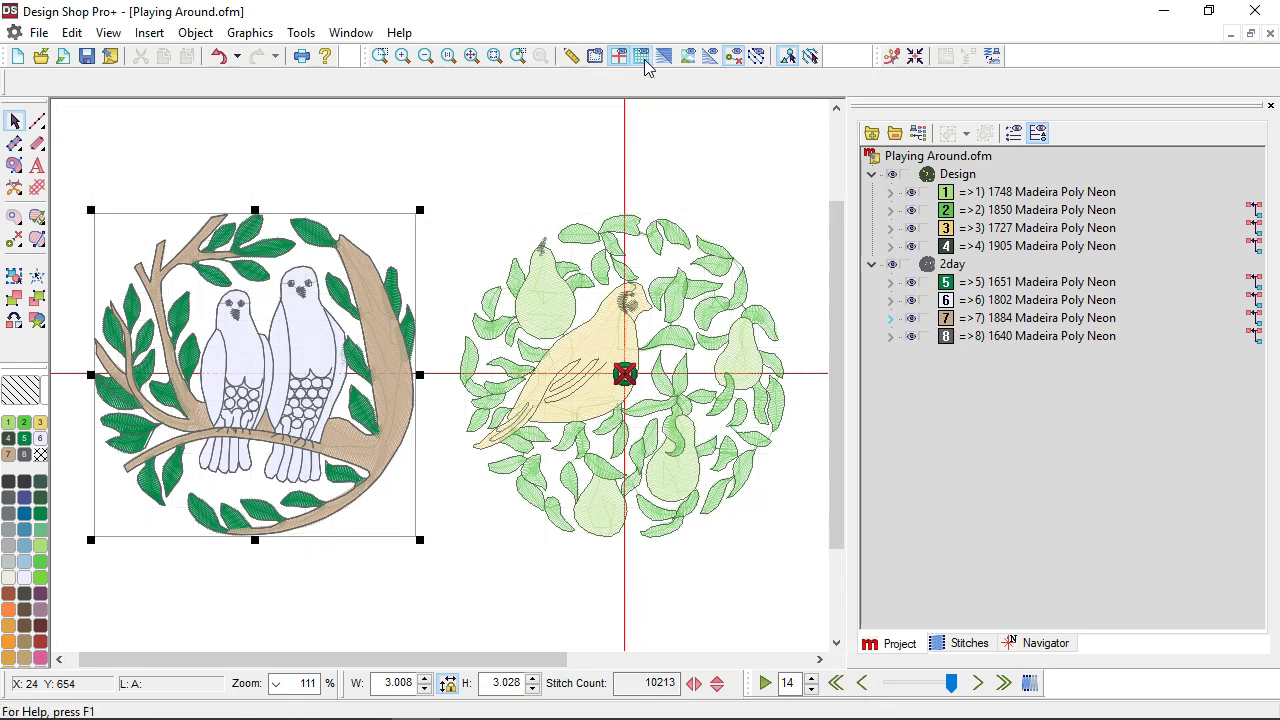
{"action": "left_click", "coordinate": [301, 32]}
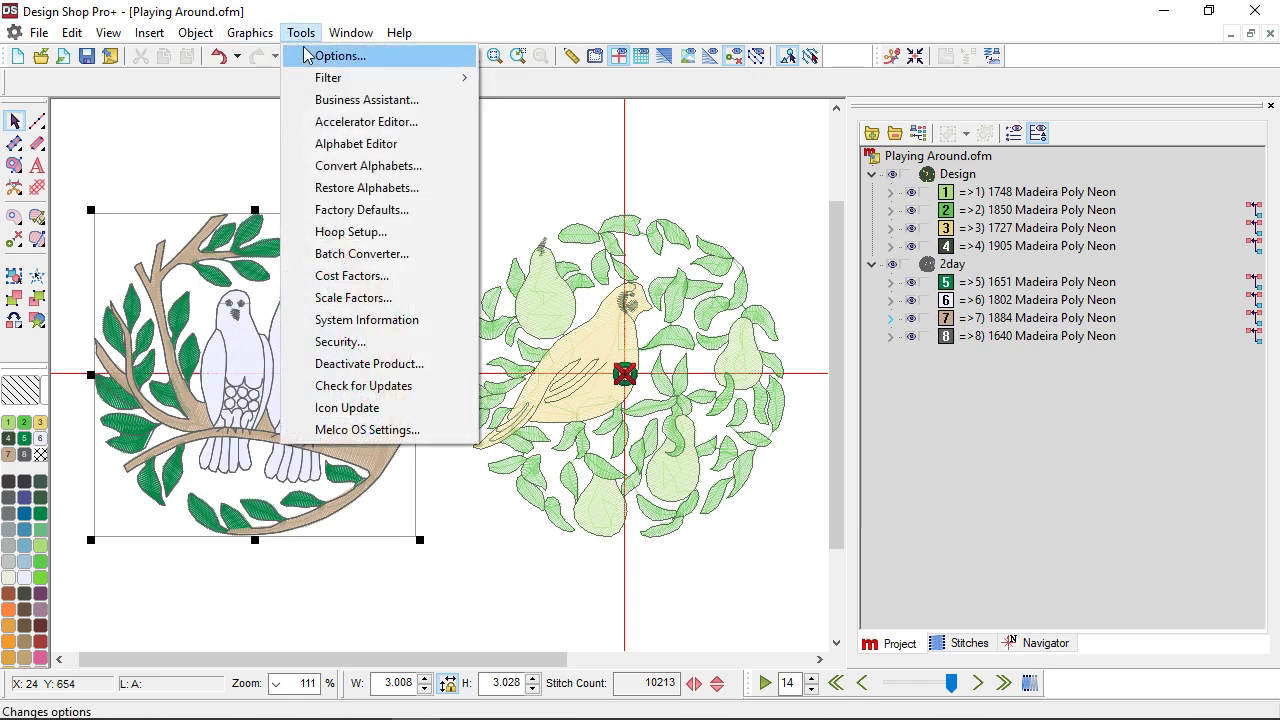
{"action": "left_click", "coordinate": [308, 55]}
{"action": "left_click", "coordinate": [680, 97]}
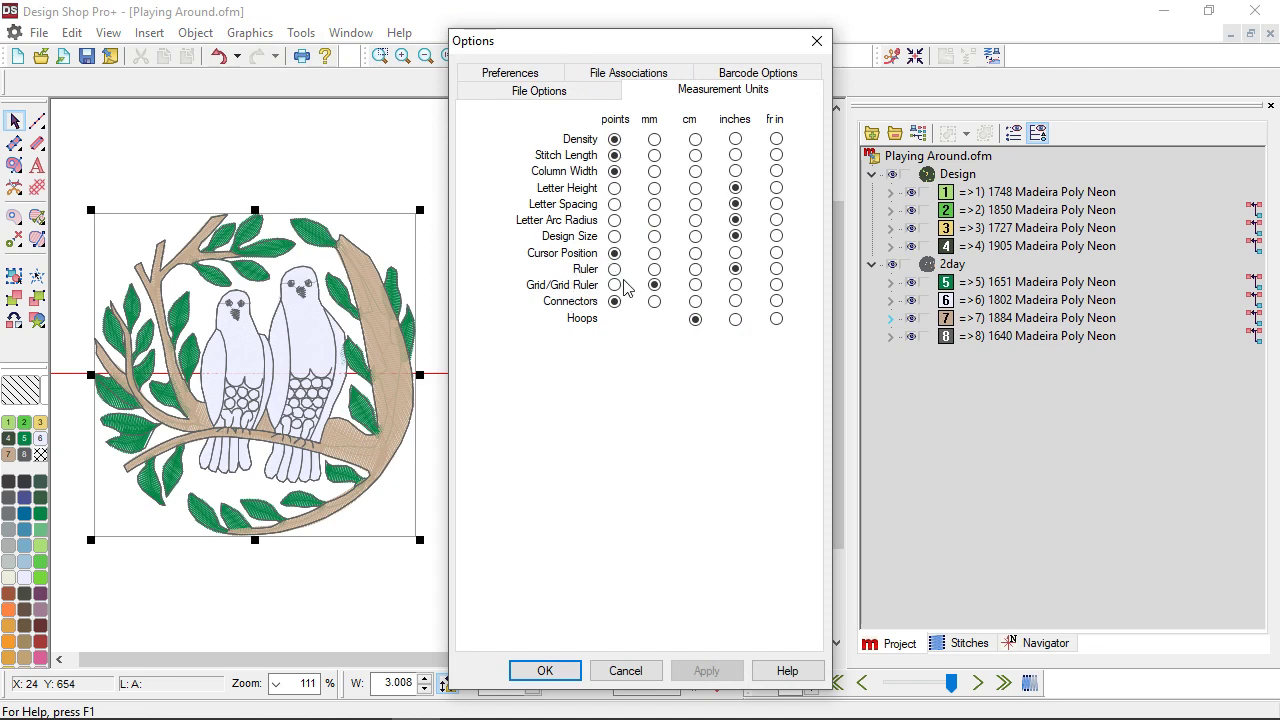
{"action": "left_click", "coordinate": [624, 671]}
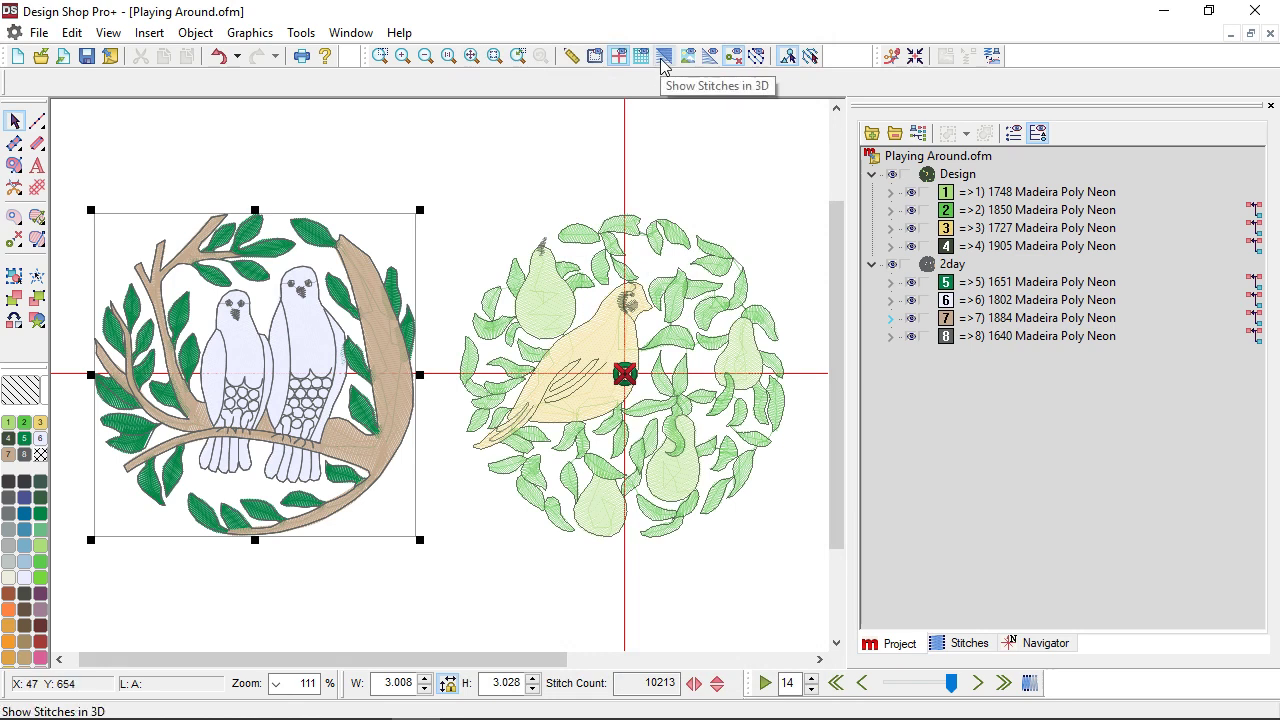
{"action": "left_click", "coordinate": [619, 56]}
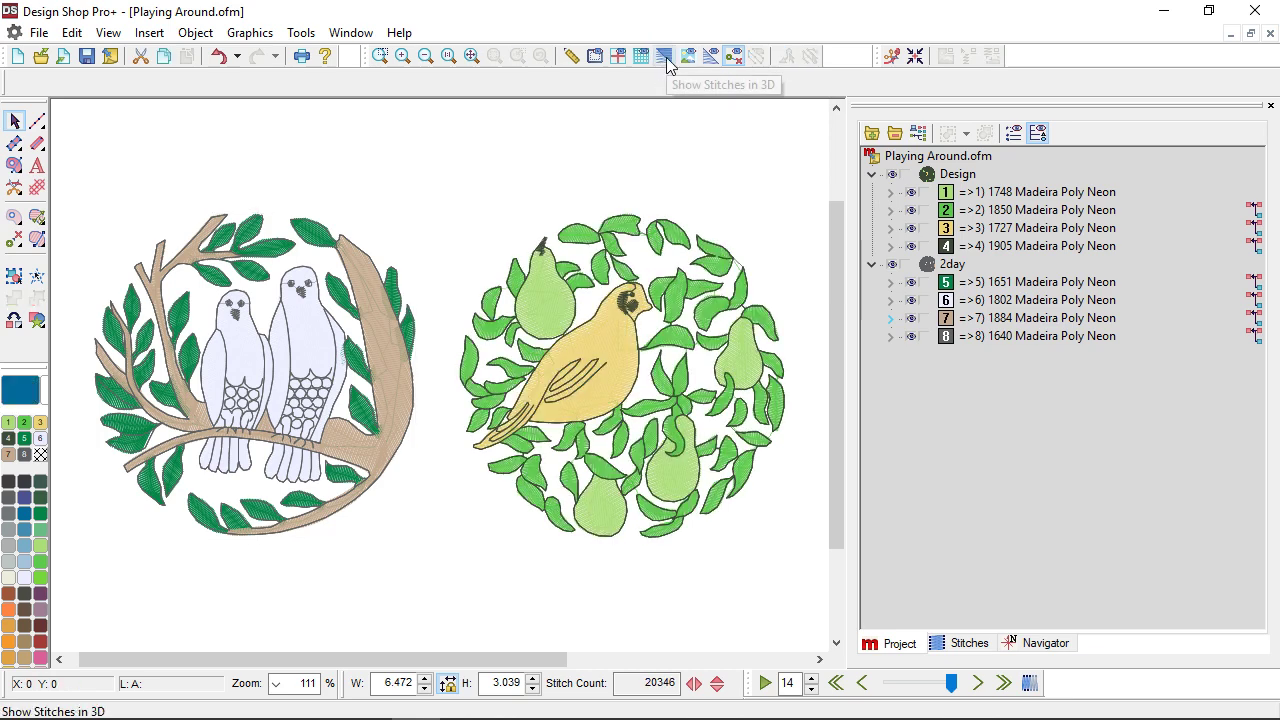
Preview the stitches in 3D for the whole design and close up on the pear and bird's head, returning to the flat full view.
{"action": "left_click", "coordinate": [664, 57]}
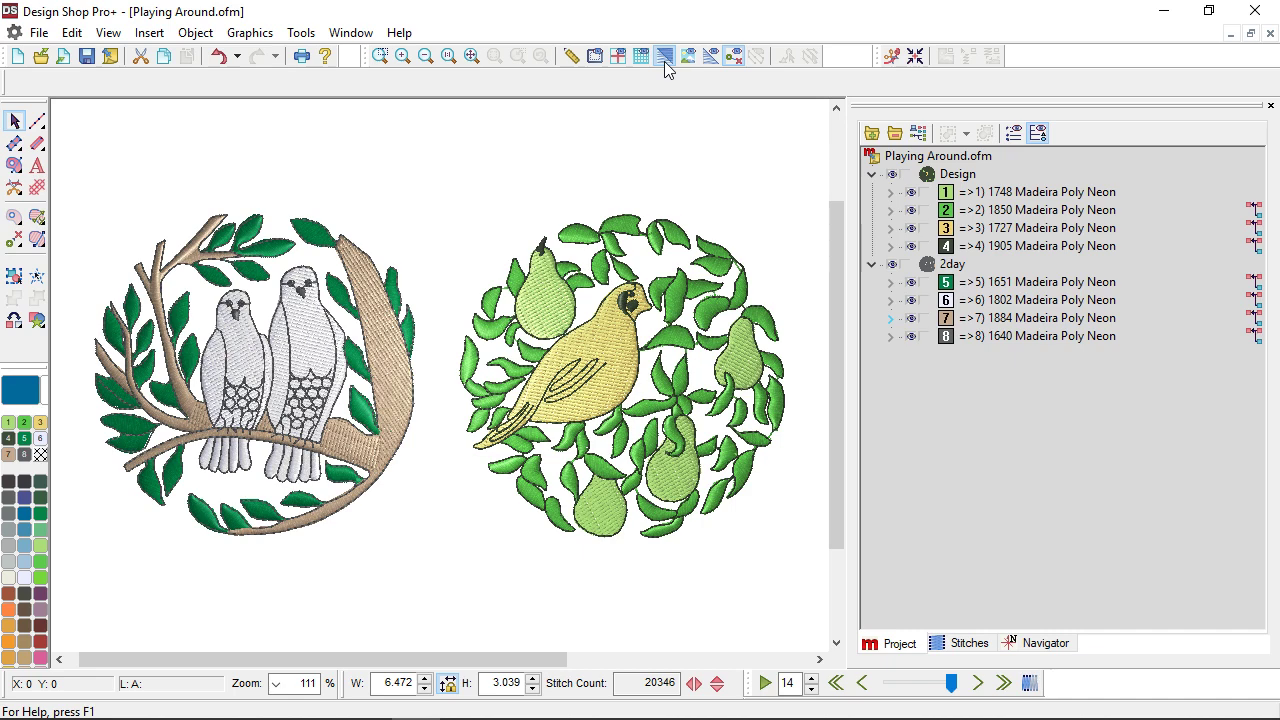
{"action": "left_click", "coordinate": [664, 61]}
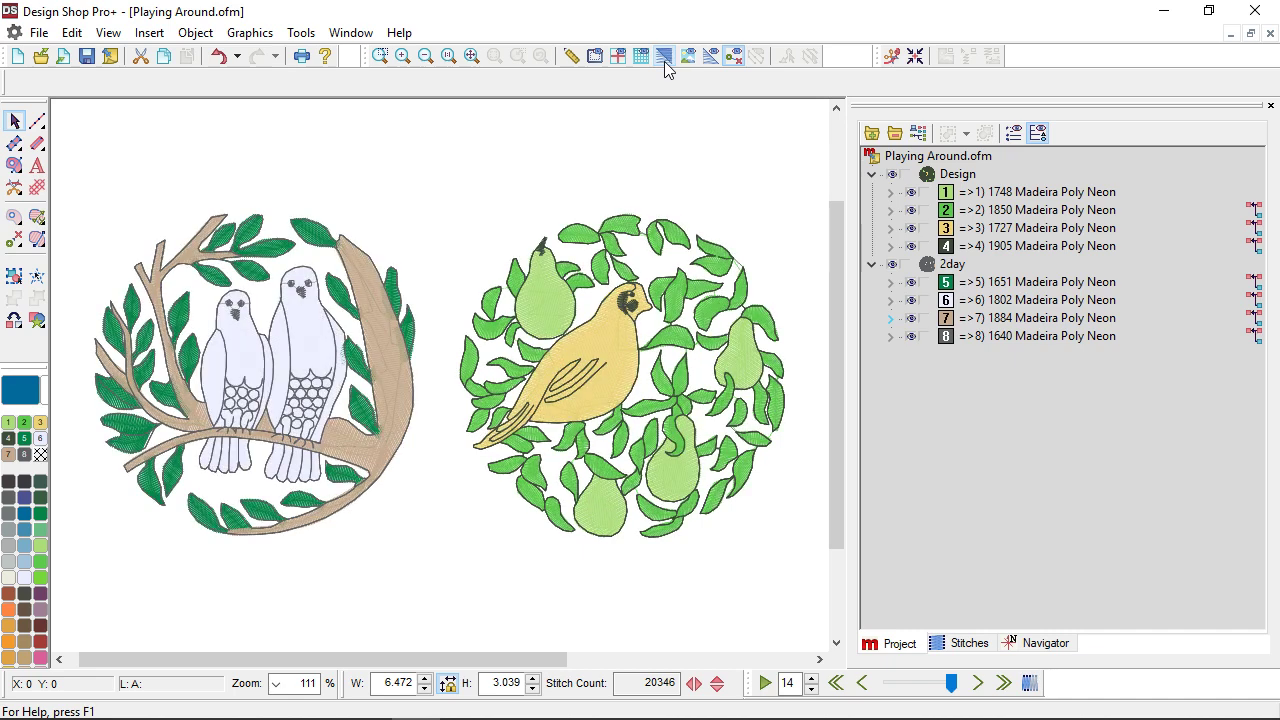
{"action": "left_click", "coordinate": [380, 55]}
{"action": "left_click_drag", "start_coordinate": [455, 178], "coordinate": [690, 398]}
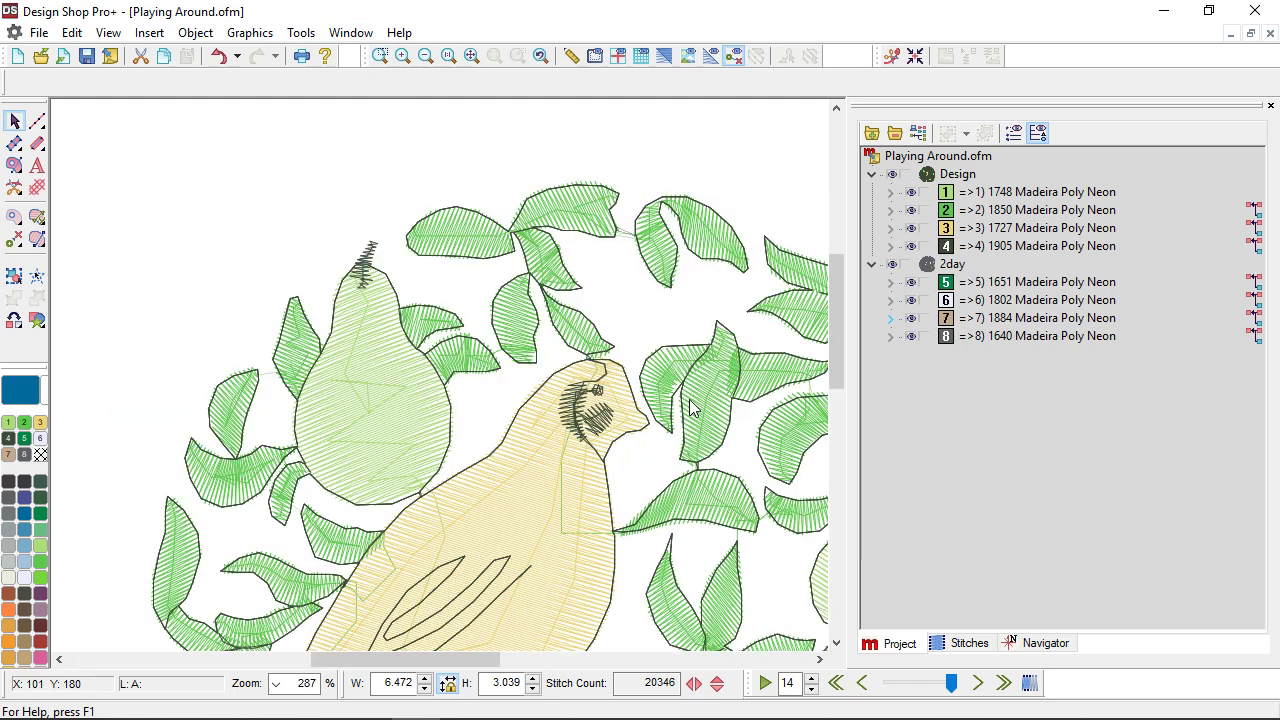
{"action": "left_click", "coordinate": [665, 57]}
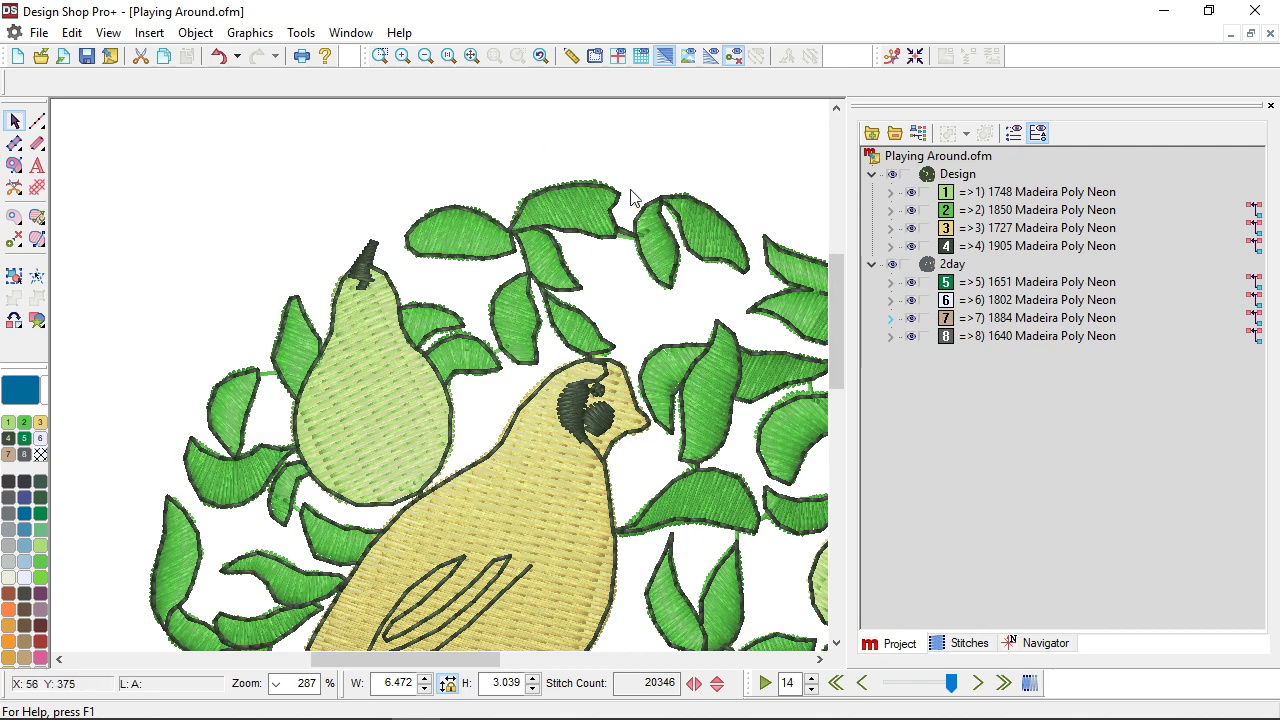
{"action": "left_click", "coordinate": [666, 60]}
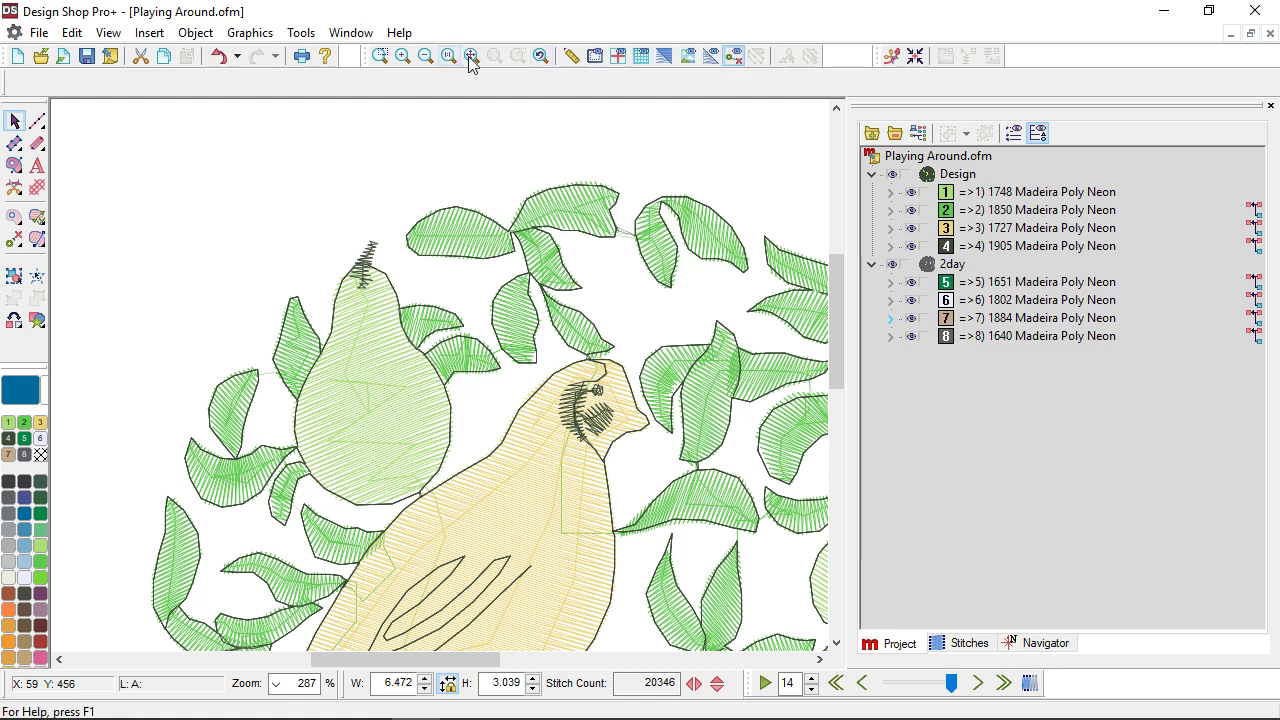
{"action": "left_click", "coordinate": [470, 57]}
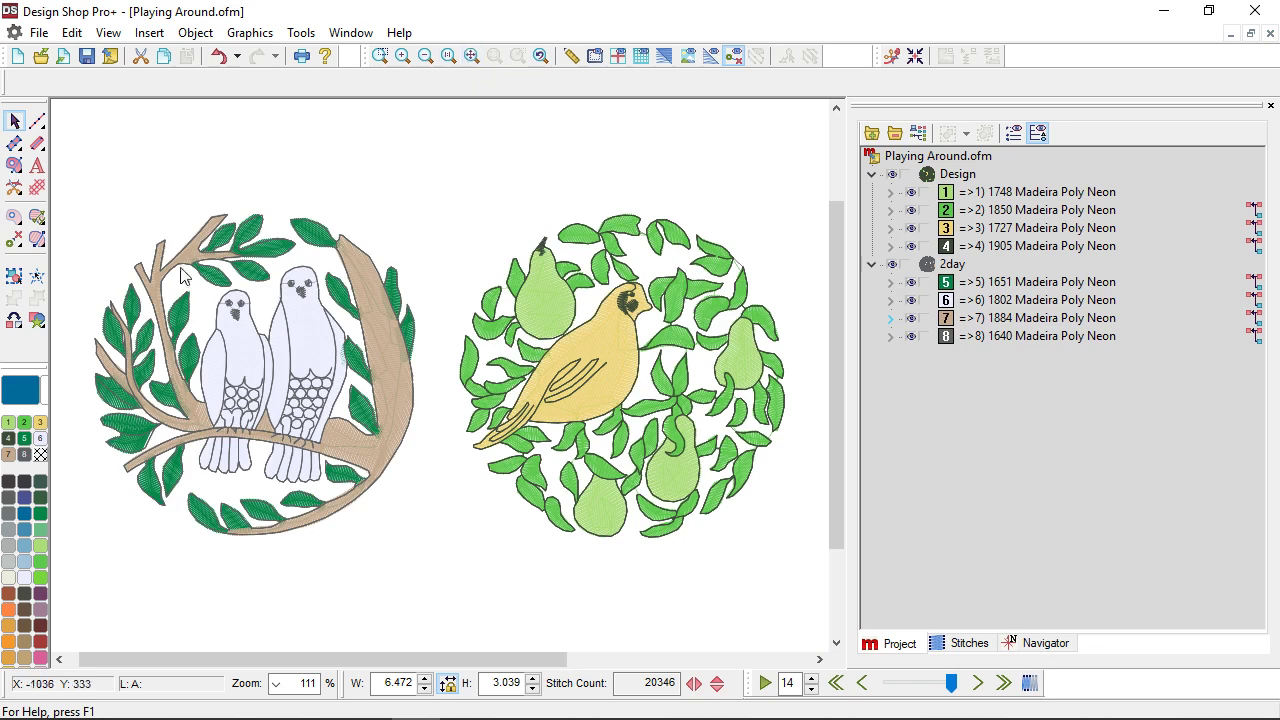
Hide the stitches of the pears' color 1 (1748 Madeira Poly Neon), and show them again.
{"action": "left_click", "coordinate": [968, 193]}
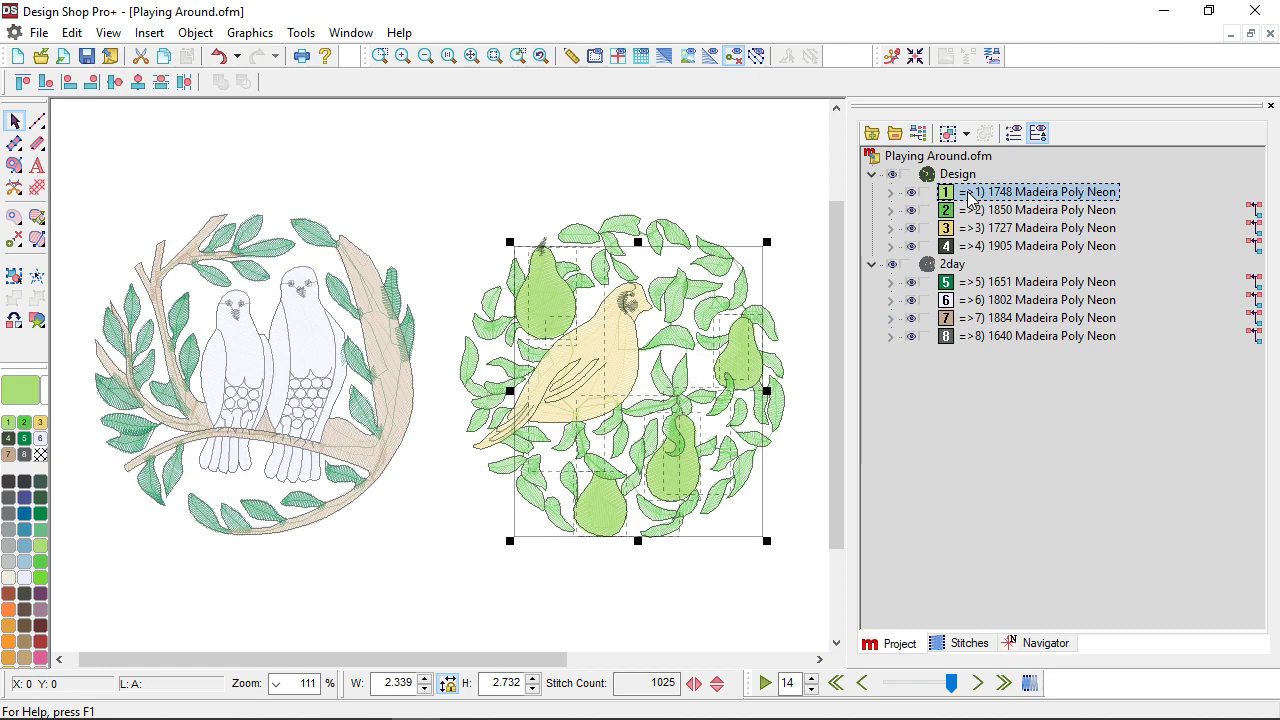
{"action": "left_click", "coordinate": [712, 57]}
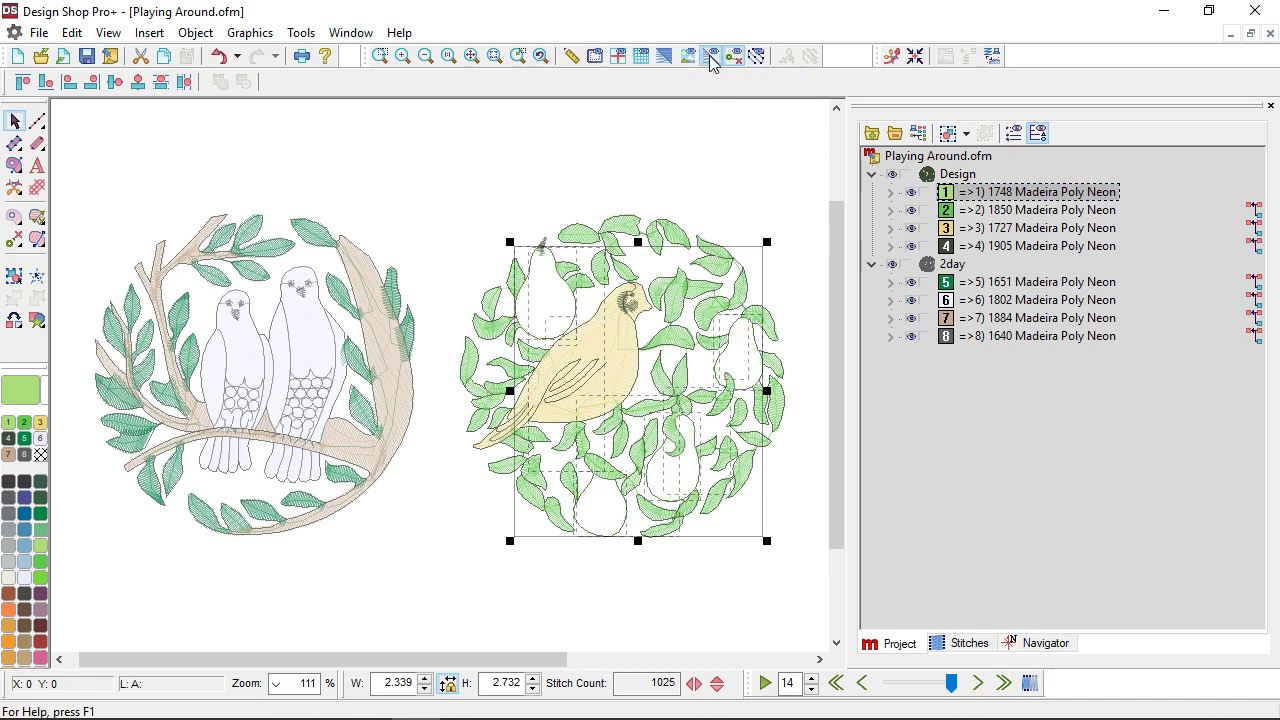
{"action": "left_click", "coordinate": [712, 57]}
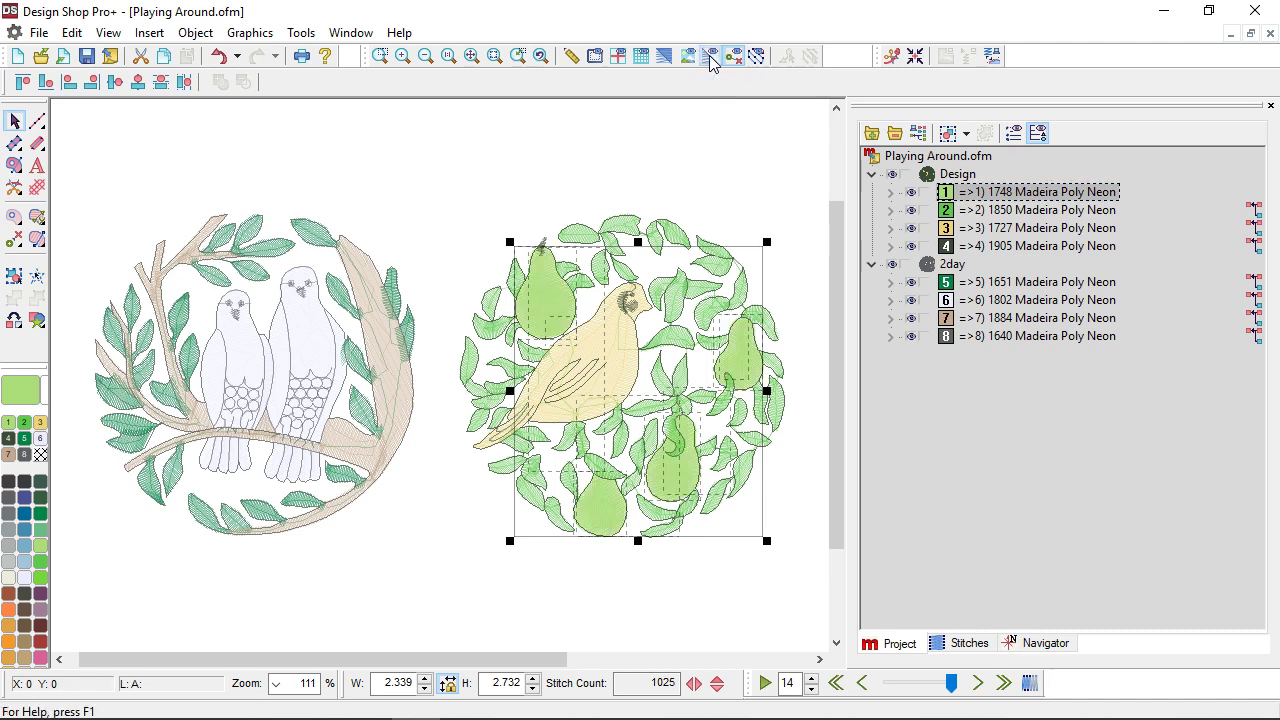
Hide the stitches of the yellow bird's color 3 (1727 Madeira Poly Neon) and clear the selection.
{"action": "left_click", "coordinate": [1001, 229]}
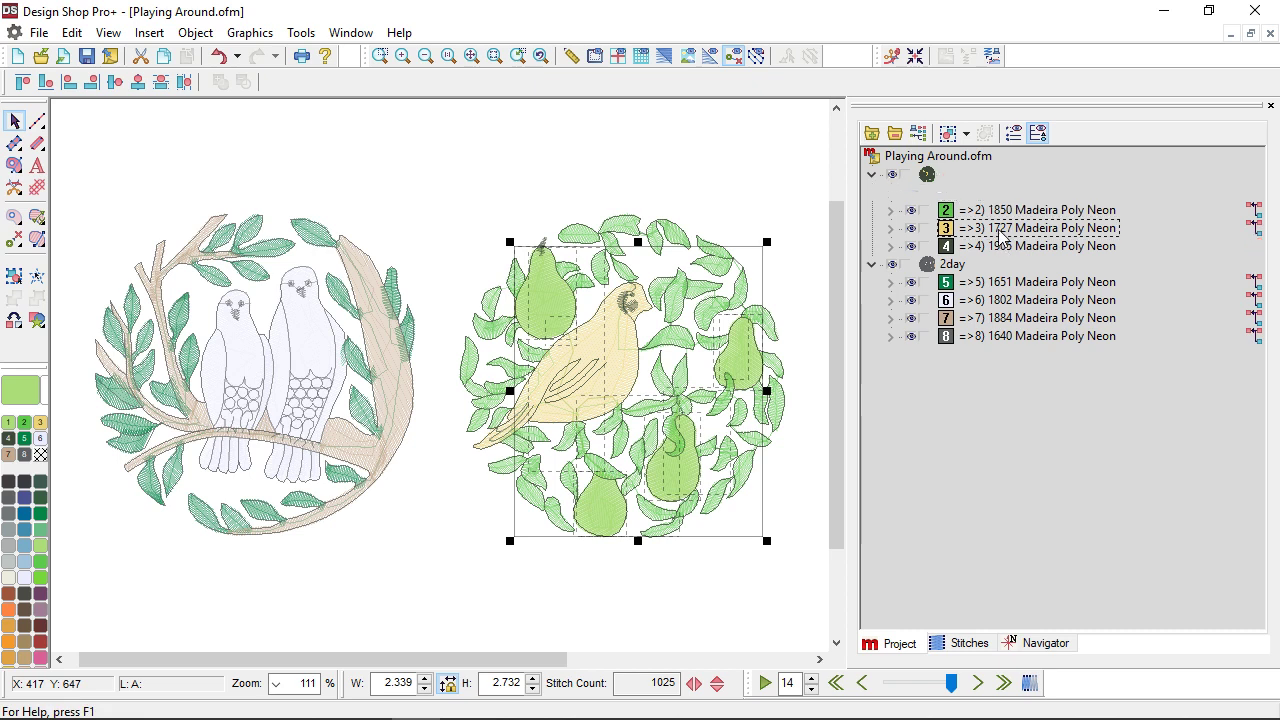
{"action": "left_click", "coordinate": [713, 58]}
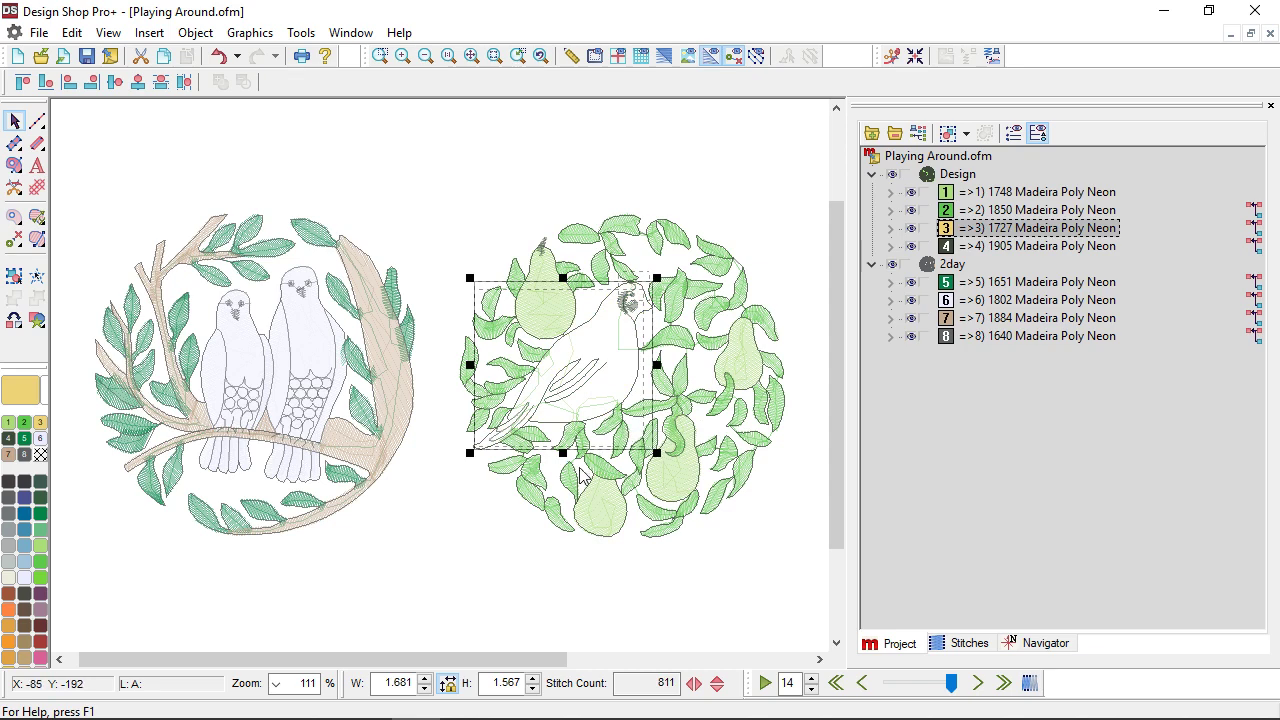
{"action": "left_click", "coordinate": [474, 563]}
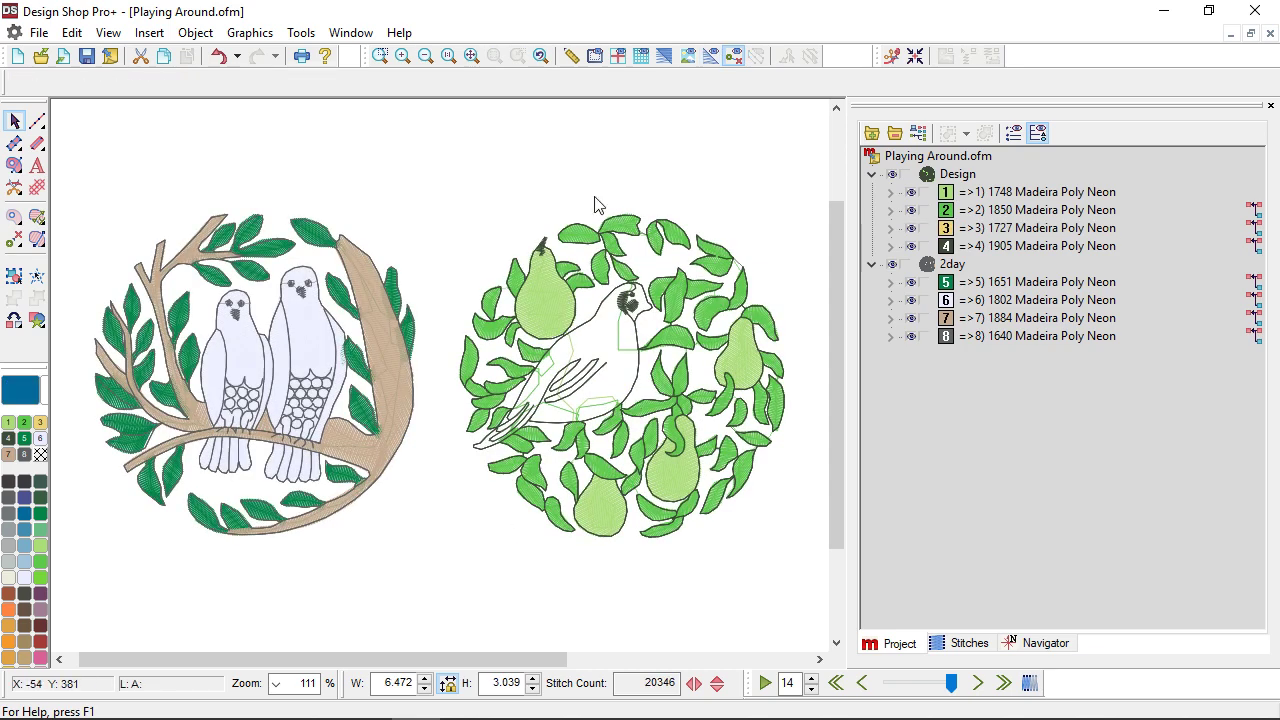
Inspect the light-green walk stitch running from the upper pear beneath the bird's body by selecting it up close.
{"action": "left_click", "coordinate": [380, 56]}
{"action": "left_click_drag", "start_coordinate": [494, 298], "coordinate": [676, 462]}
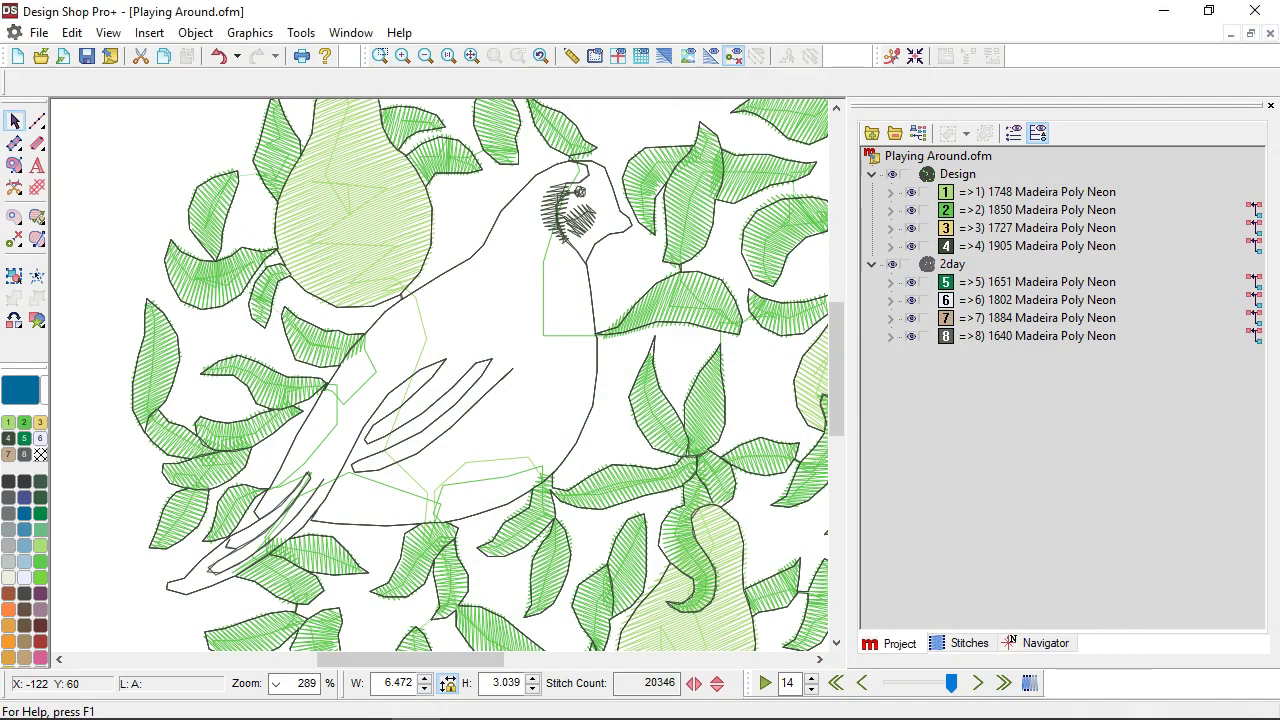
{"action": "left_click", "coordinate": [427, 347]}
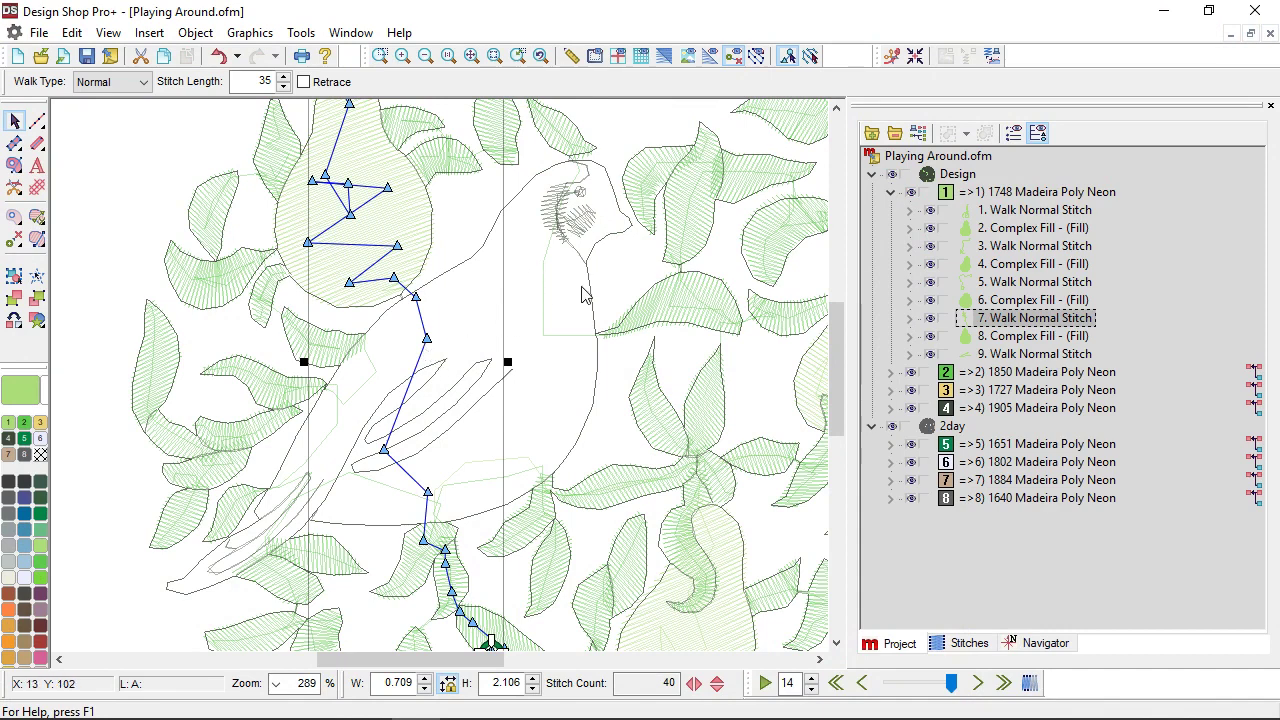
{"action": "left_click", "coordinate": [123, 180]}
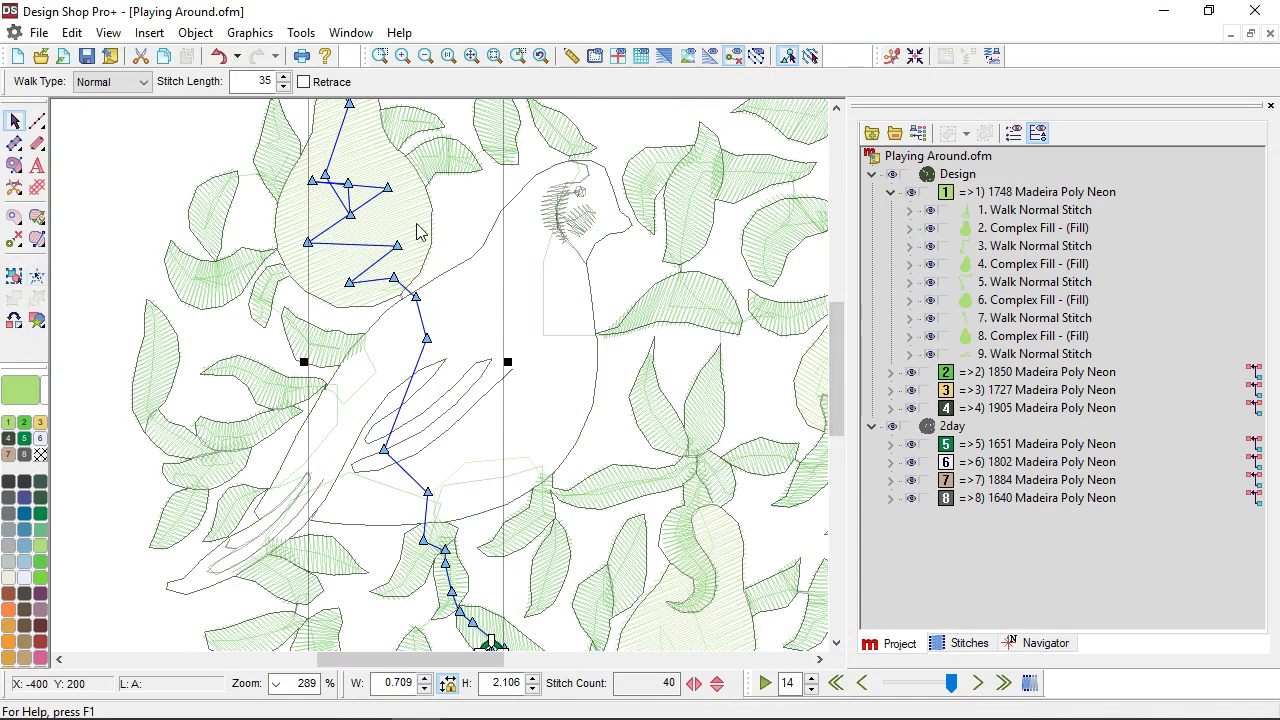
Show the stitches of the yellow bird's color 3 (1727 Madeira Poly Neon) again and clear the selection.
{"action": "left_click", "coordinate": [968, 397]}
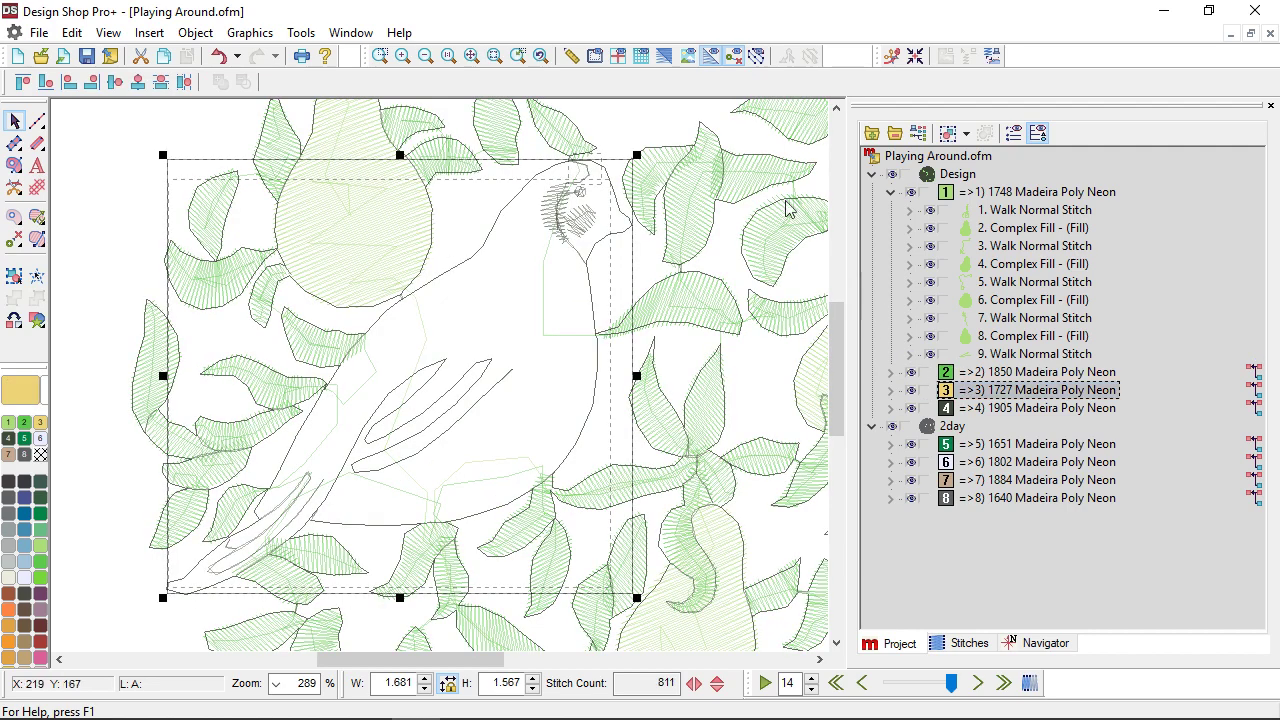
{"action": "left_click", "coordinate": [712, 58]}
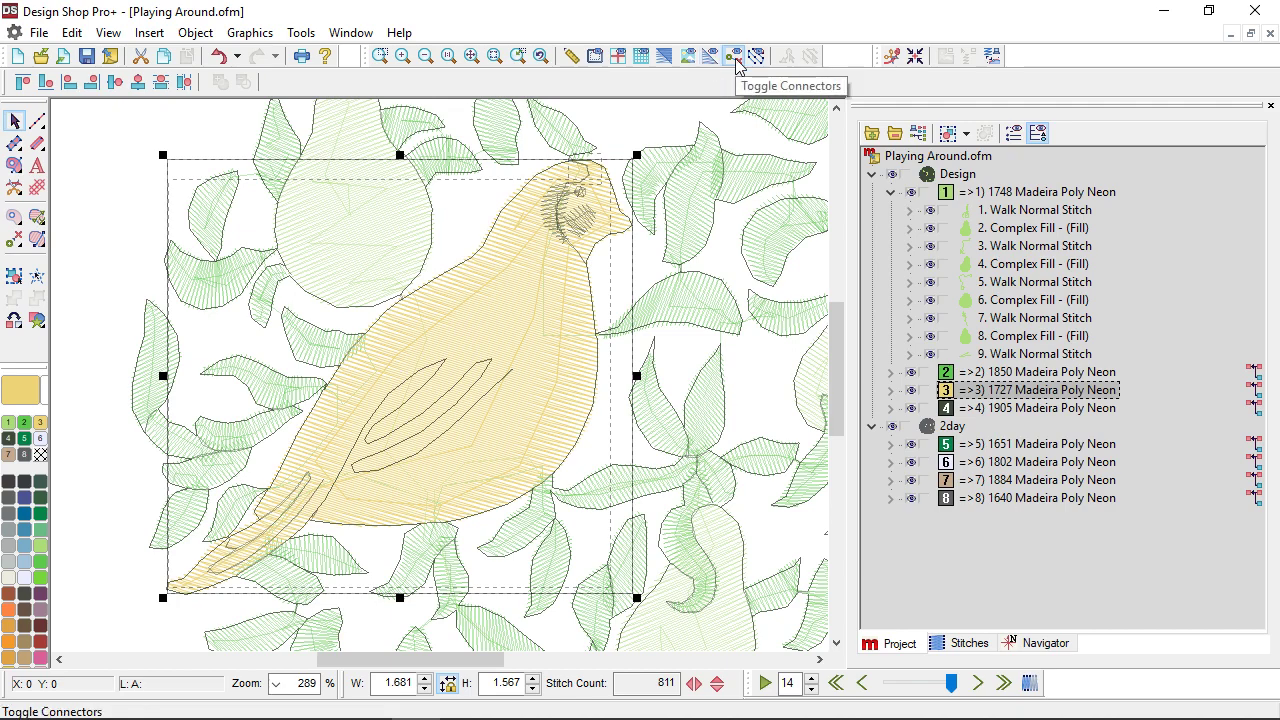
{"action": "left_click", "coordinate": [120, 218]}
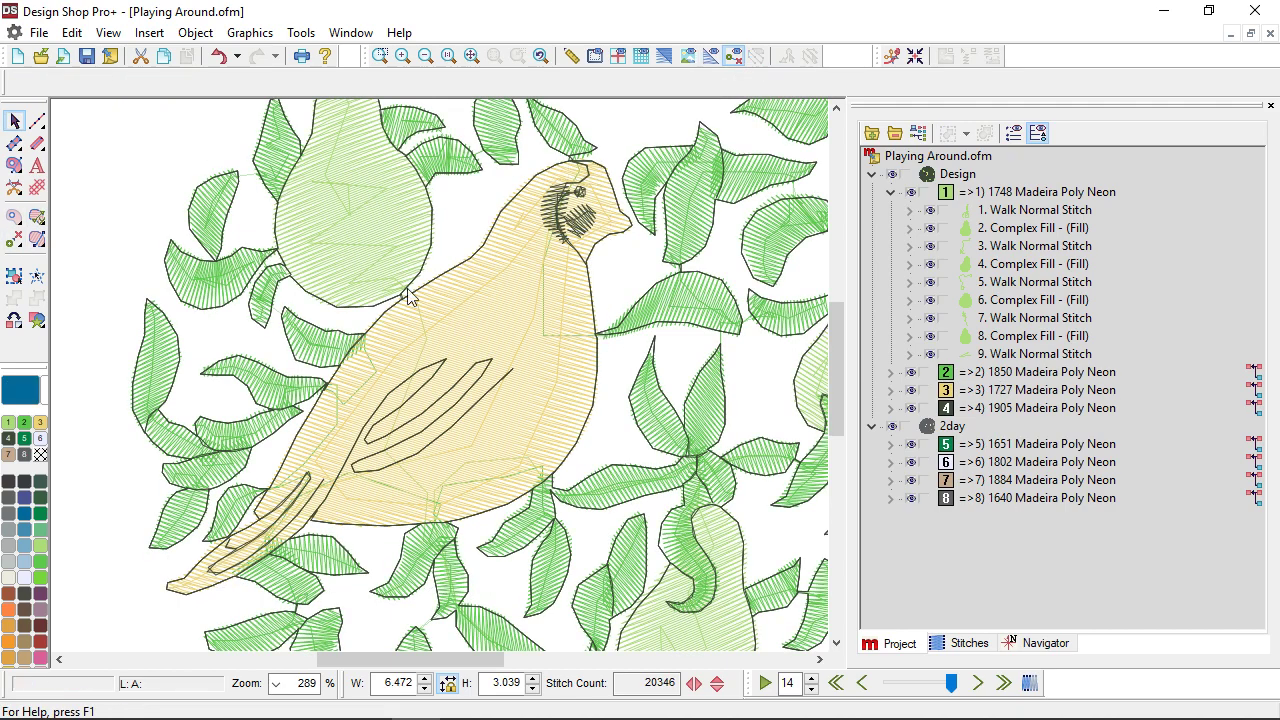
Zoom in on the gap between the two upper leaves above the bird and compare the stitches with 3D view on and off.
{"action": "scroll", "coordinate": [700, 300], "scroll_direction": "up", "scroll_amount": 2}
{"action": "scroll", "coordinate": [686, 308], "scroll_direction": "up", "scroll_amount": 1}
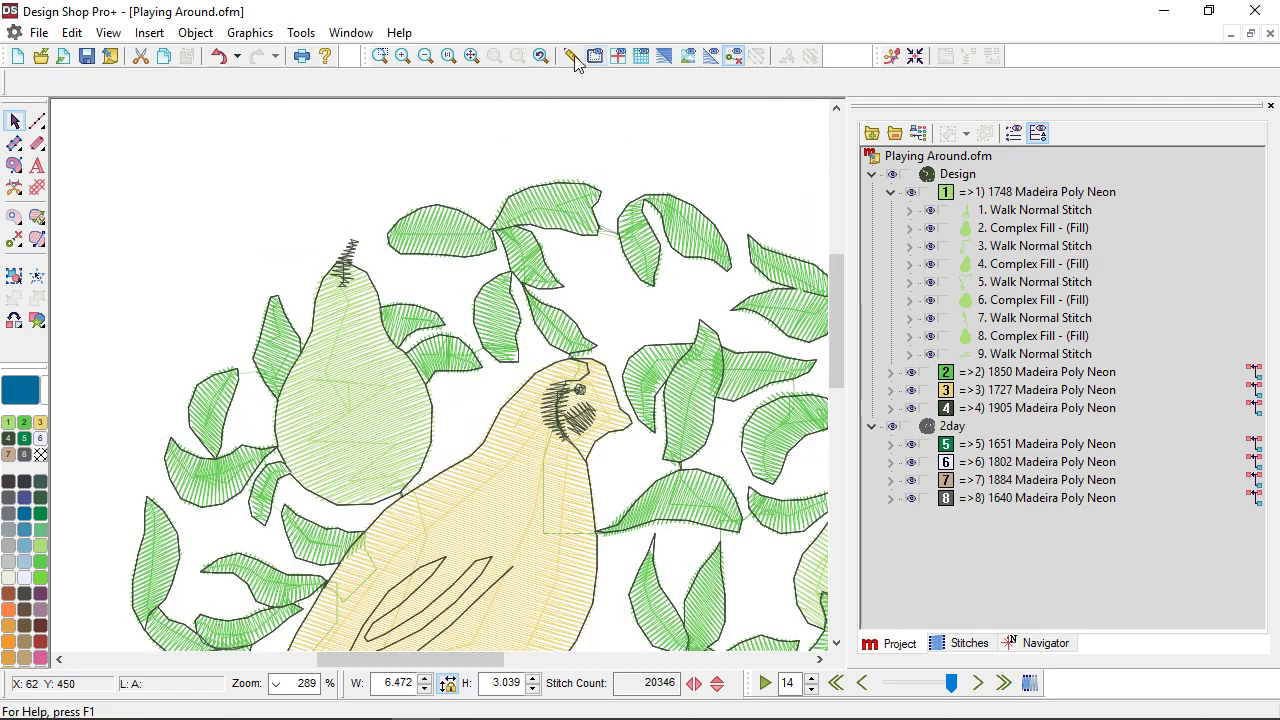
{"action": "left_click", "coordinate": [382, 56]}
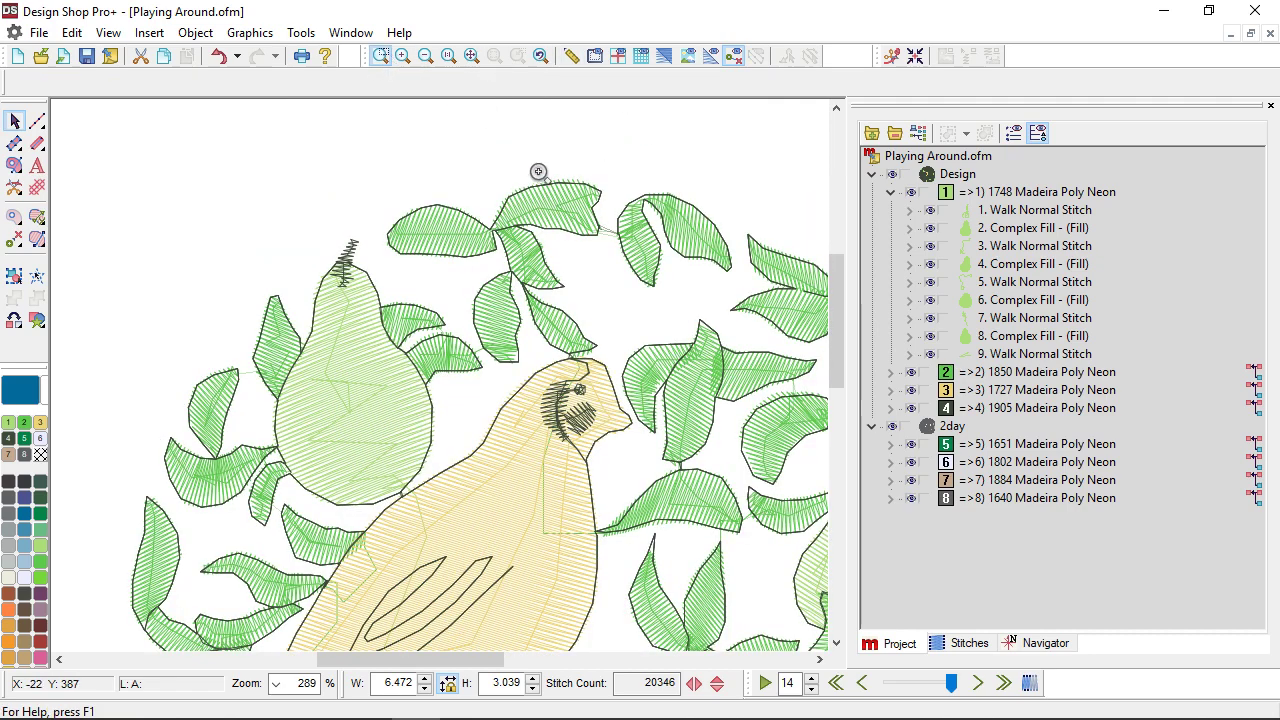
{"action": "left_click_drag", "start_coordinate": [543, 151], "coordinate": [670, 278]}
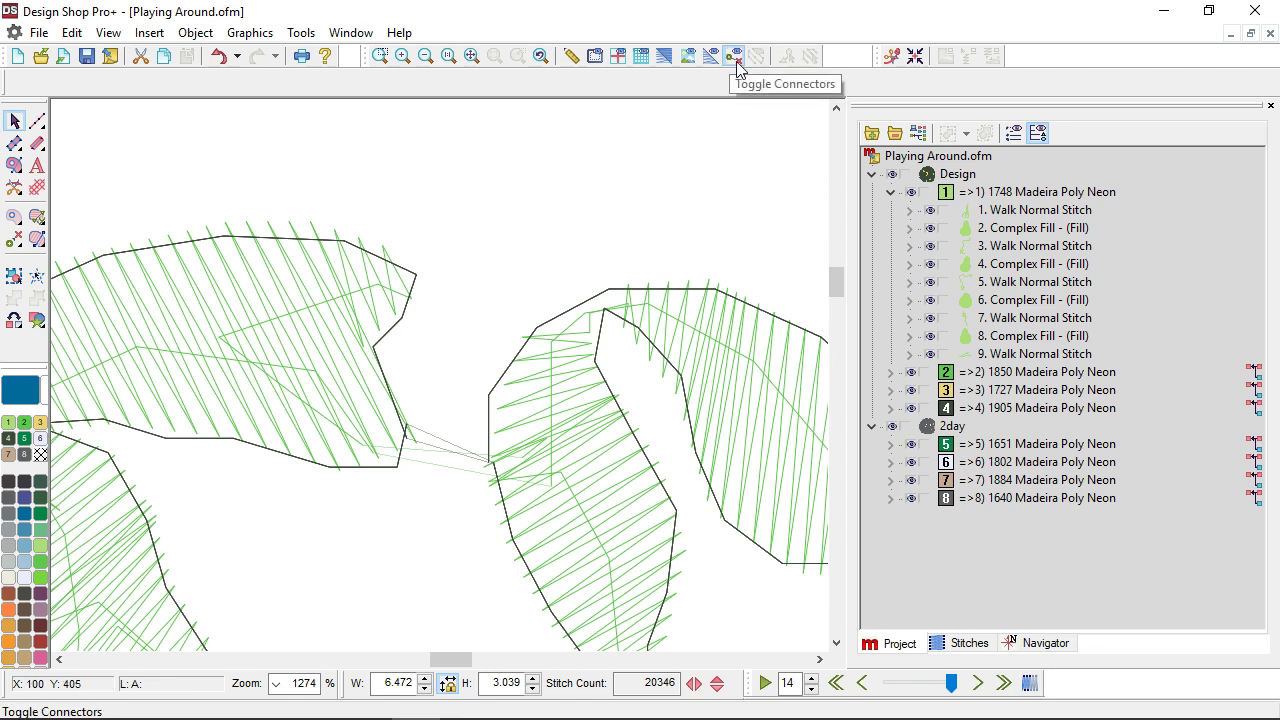
{"action": "left_click", "coordinate": [664, 56]}
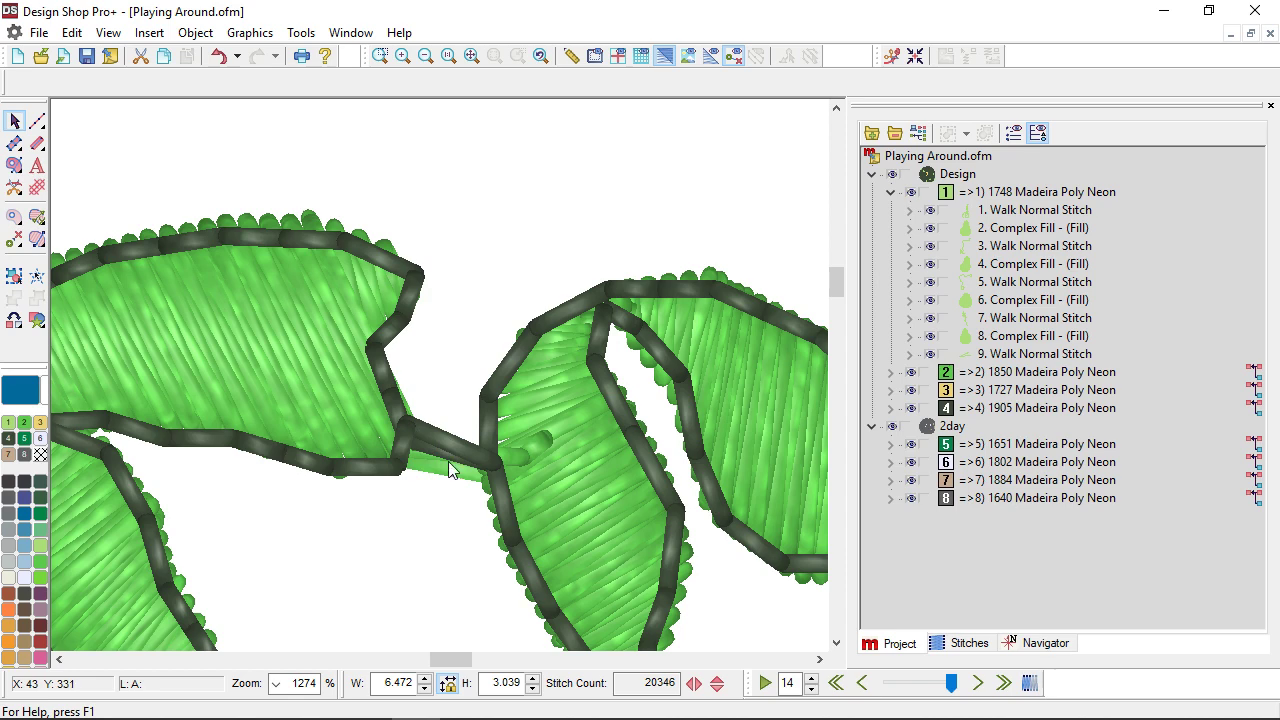
{"action": "left_click", "coordinate": [666, 57]}
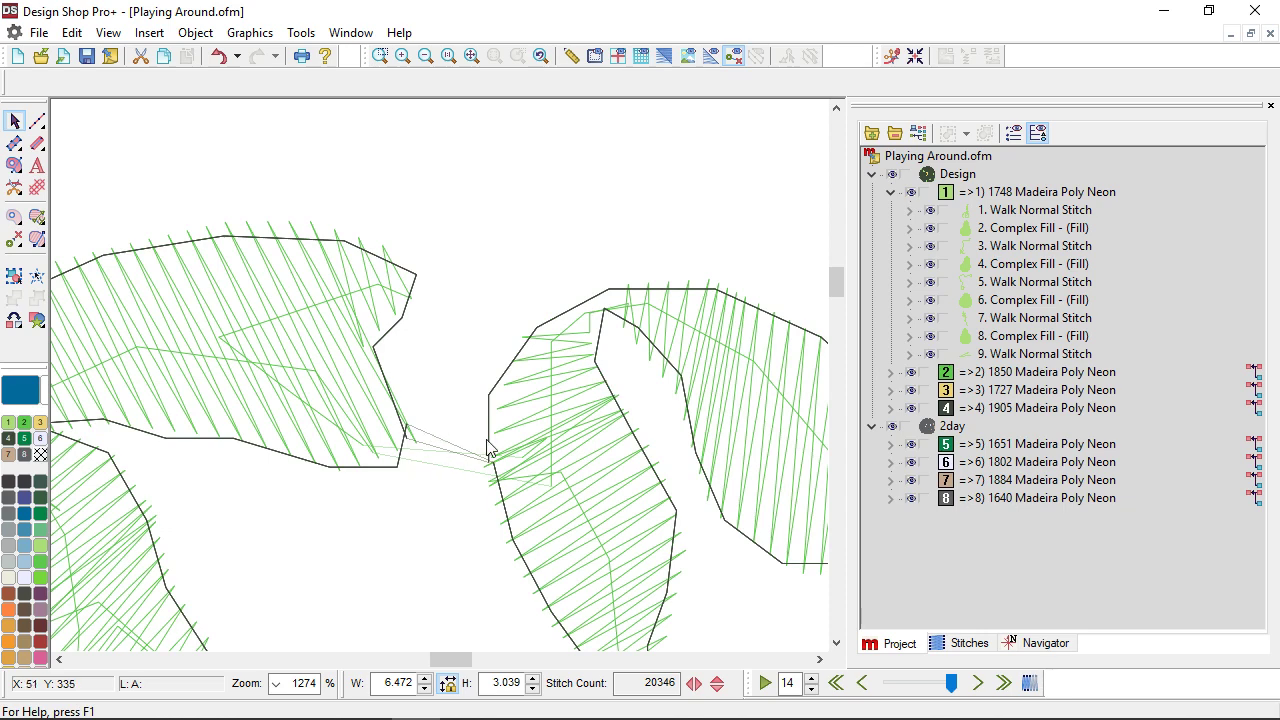
Toggle the connectors off and on, and inspect the walk stitches meeting at the gap between the leaves by selecting them.
{"action": "left_click", "coordinate": [736, 56]}
{"action": "left_click", "coordinate": [737, 56]}
{"action": "left_click", "coordinate": [490, 462]}
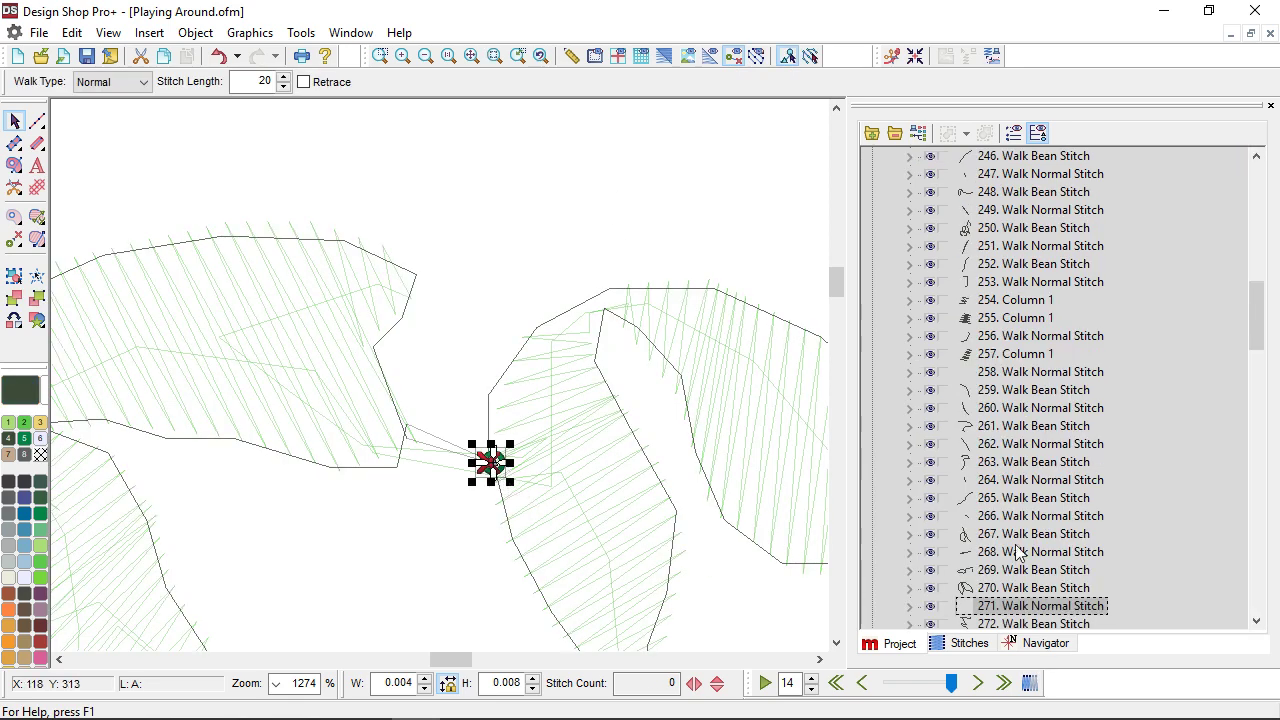
{"action": "left_click", "coordinate": [1036, 623]}
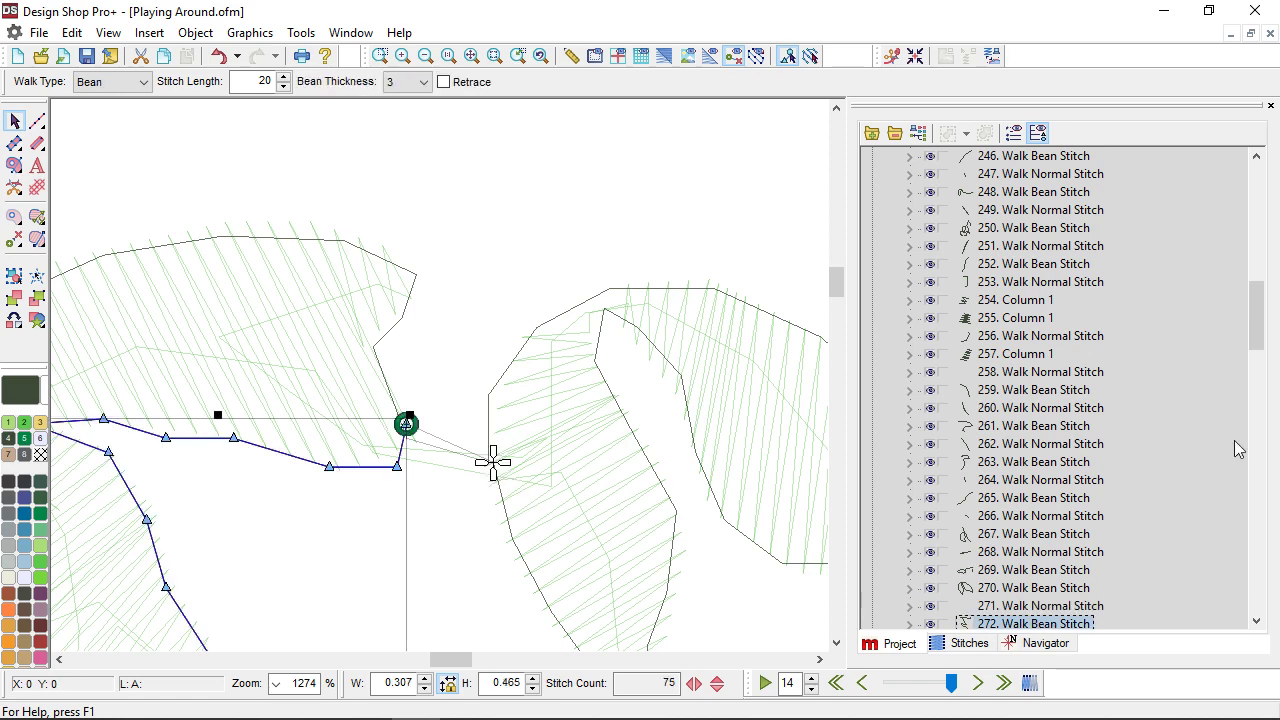
{"action": "left_click_drag", "start_coordinate": [1256, 316], "coordinate": [1256, 328]}
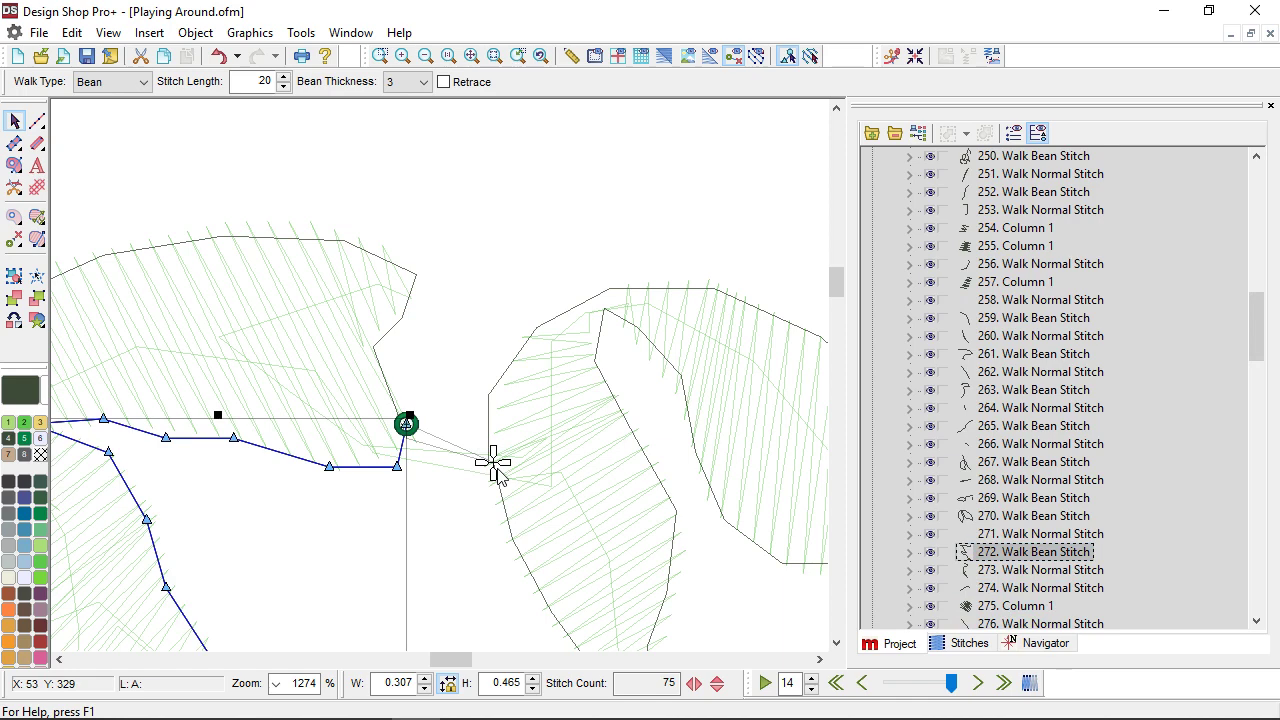
{"action": "key", "text": "Return"}
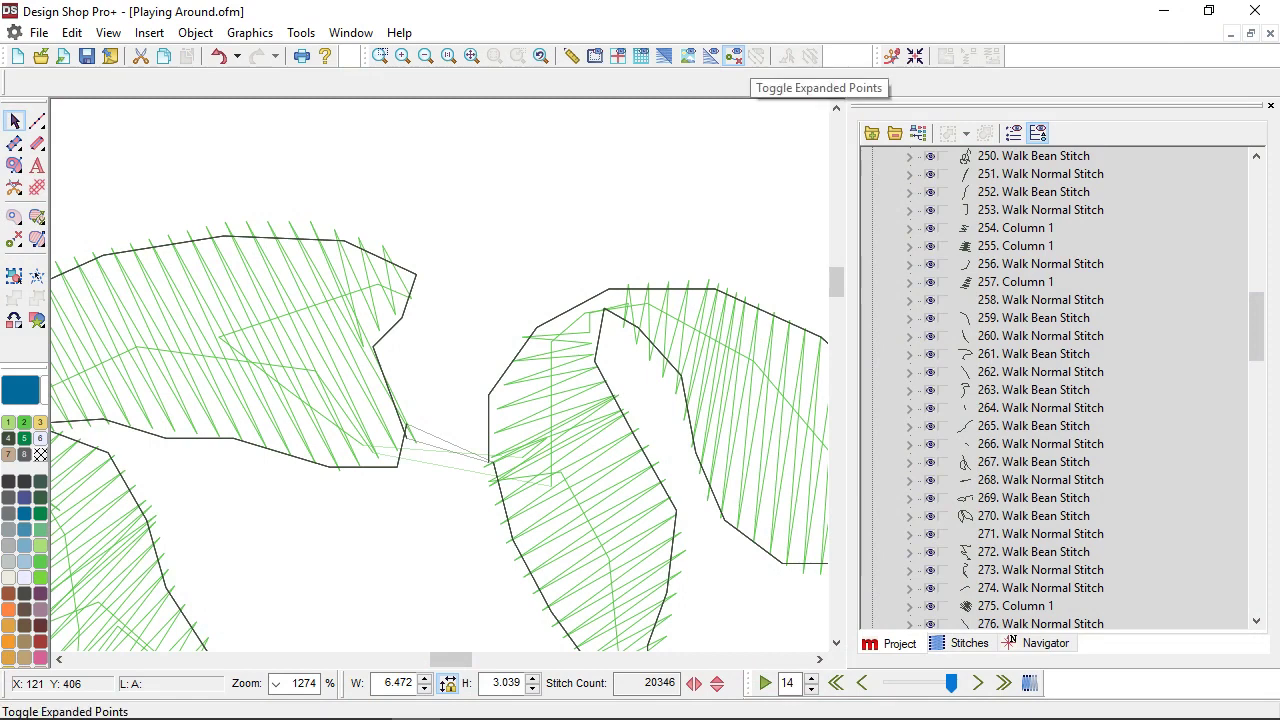
Inspect the expanded points of the large leaf's satin column with the column selected and deselected, and hide them again.
{"action": "left_click", "coordinate": [251, 356]}
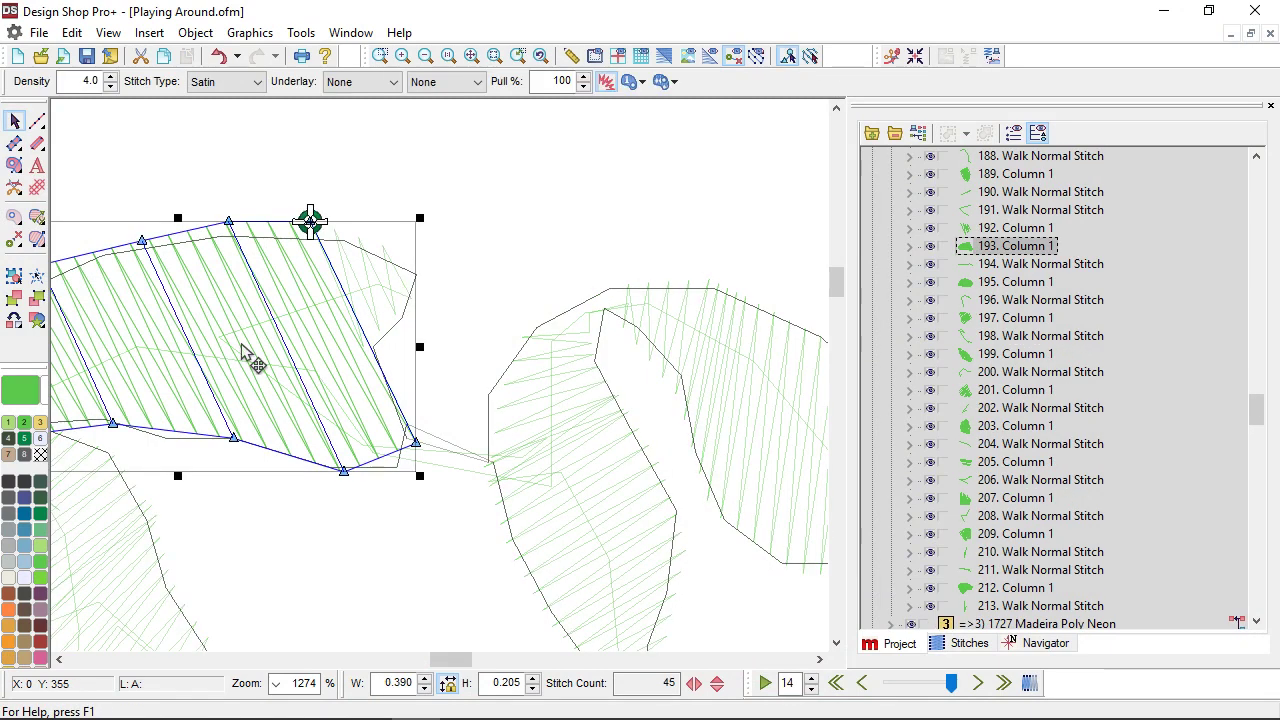
{"action": "left_click", "coordinate": [757, 57]}
{"action": "left_click", "coordinate": [540, 225]}
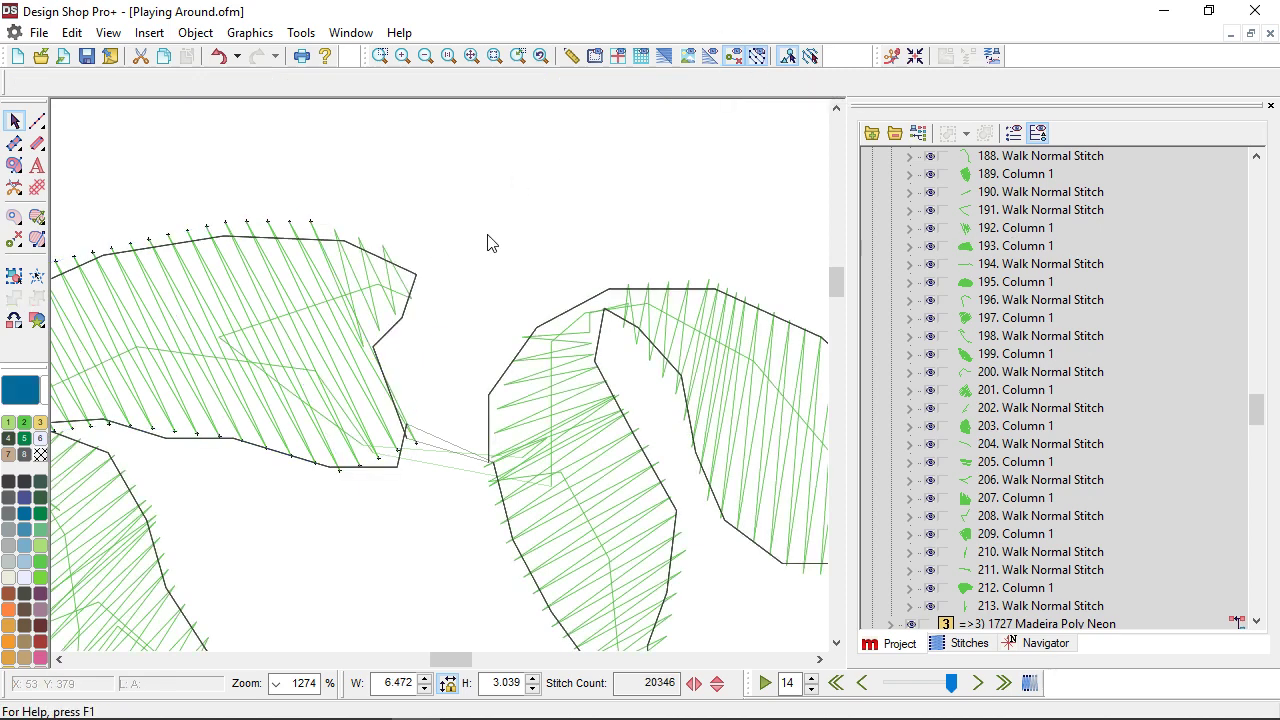
{"action": "left_click", "coordinate": [180, 352]}
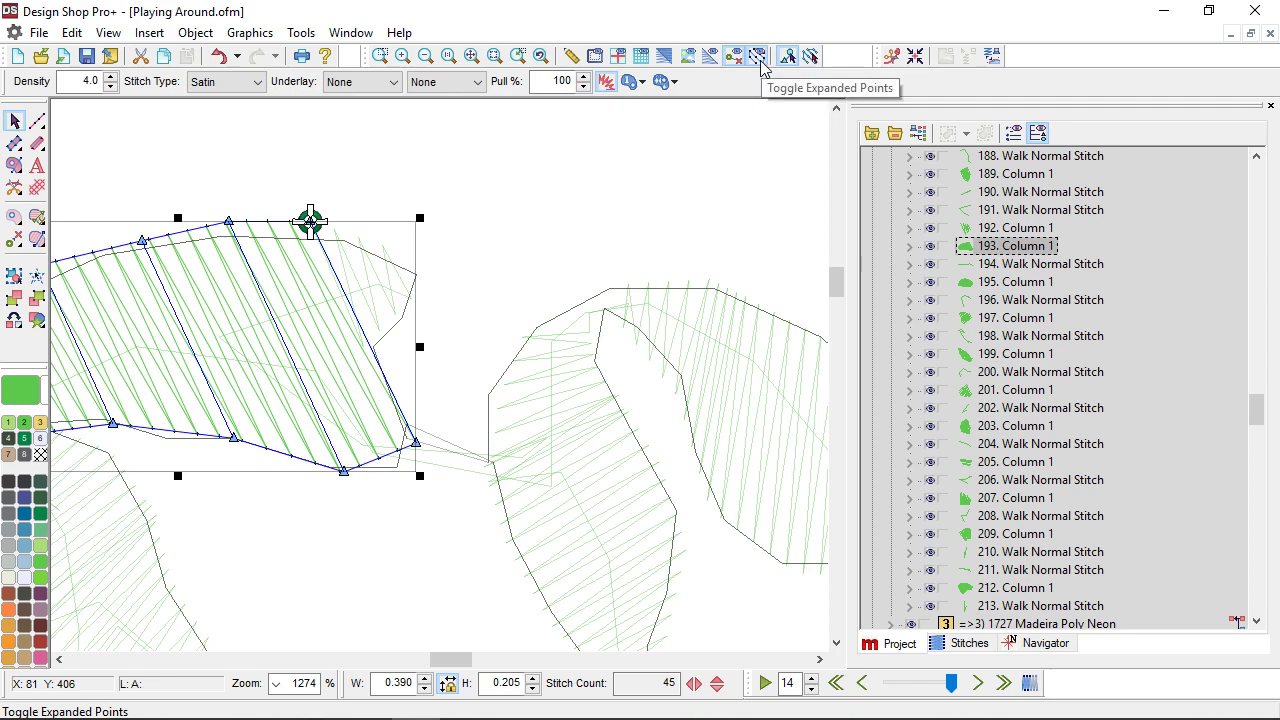
{"action": "left_click", "coordinate": [657, 205]}
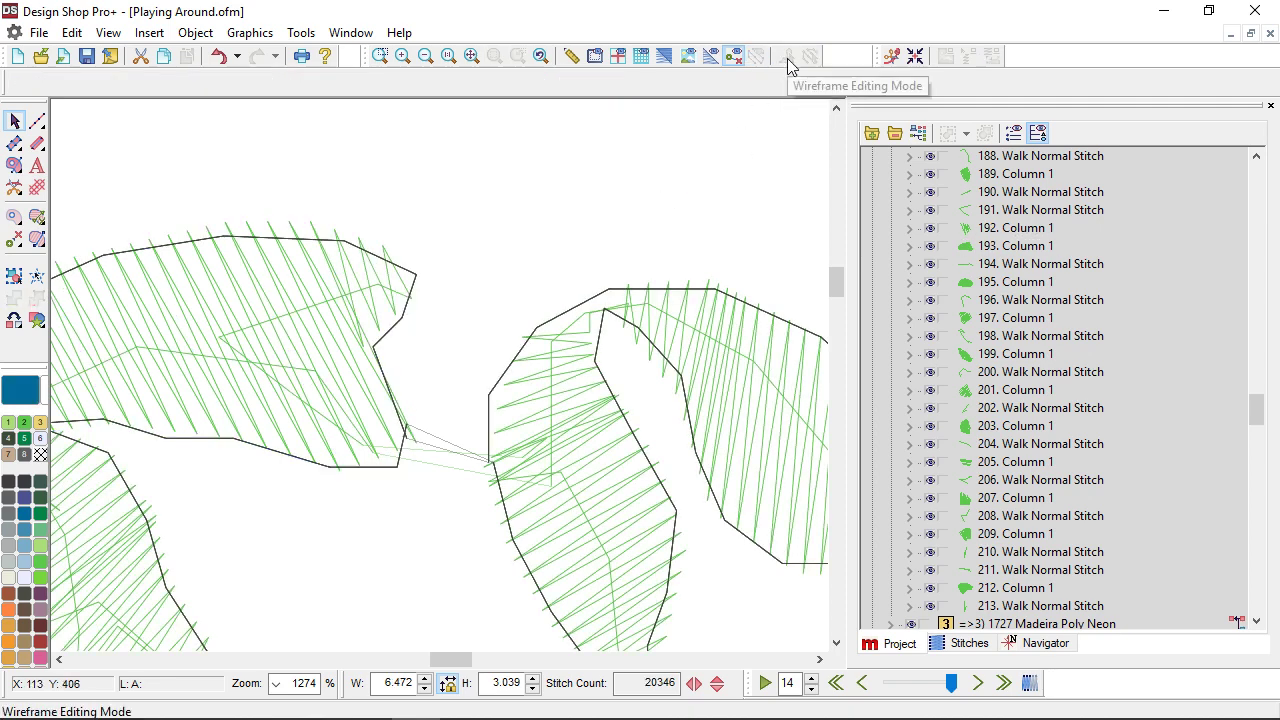
Select the large leaf's satin column, enable stitch editing mode and wireframe editing mode together, and clear the selection.
{"action": "left_click", "coordinate": [206, 334]}
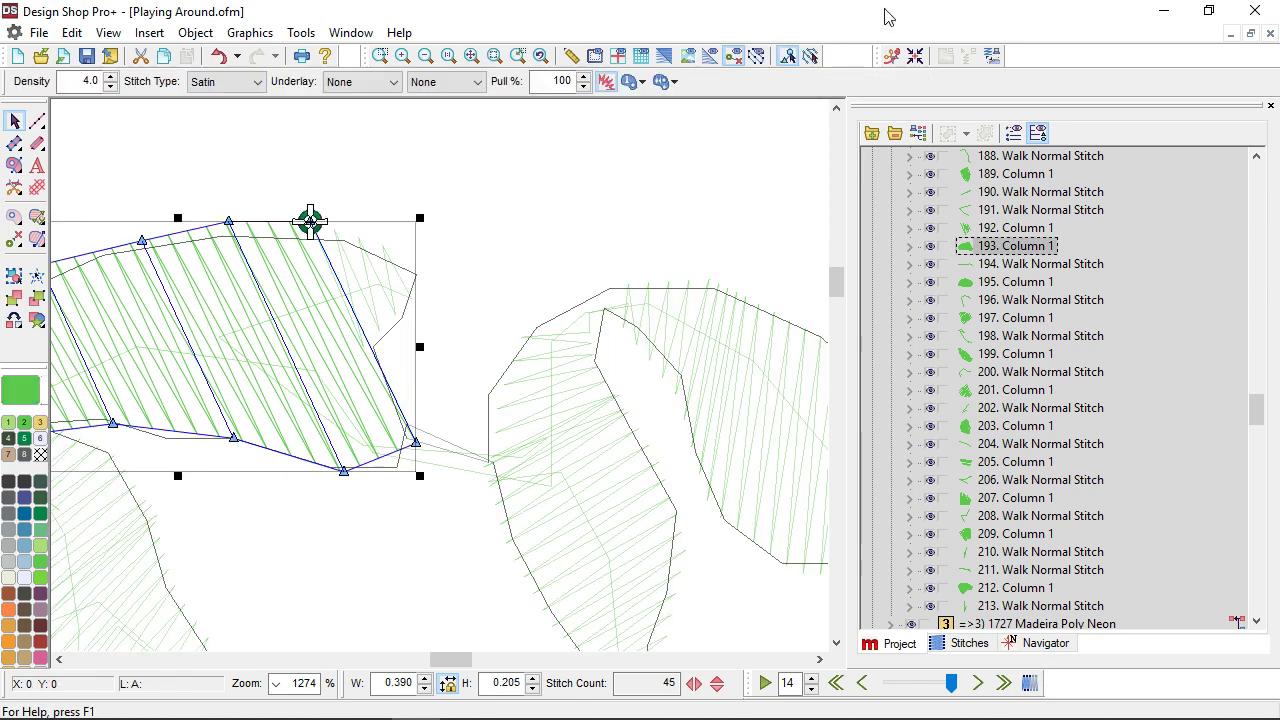
{"action": "left_click", "coordinate": [811, 57]}
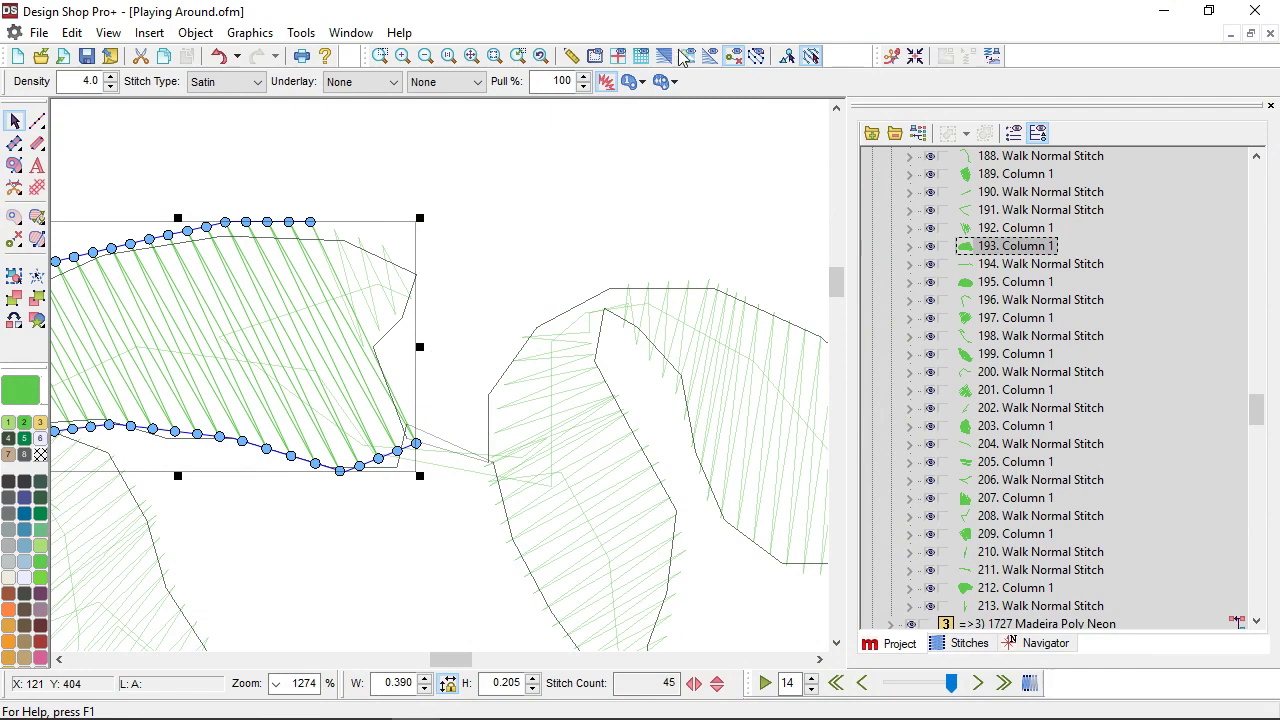
{"action": "left_click", "coordinate": [787, 56]}
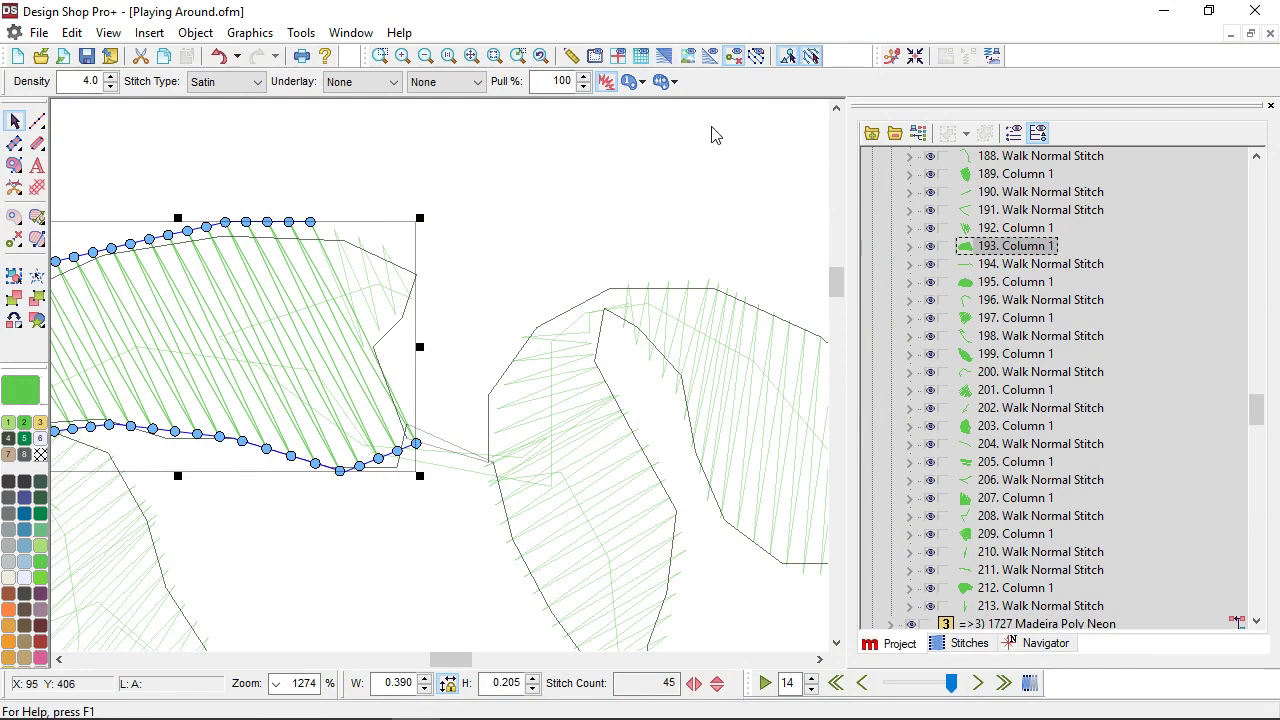
{"action": "left_click", "coordinate": [646, 190]}
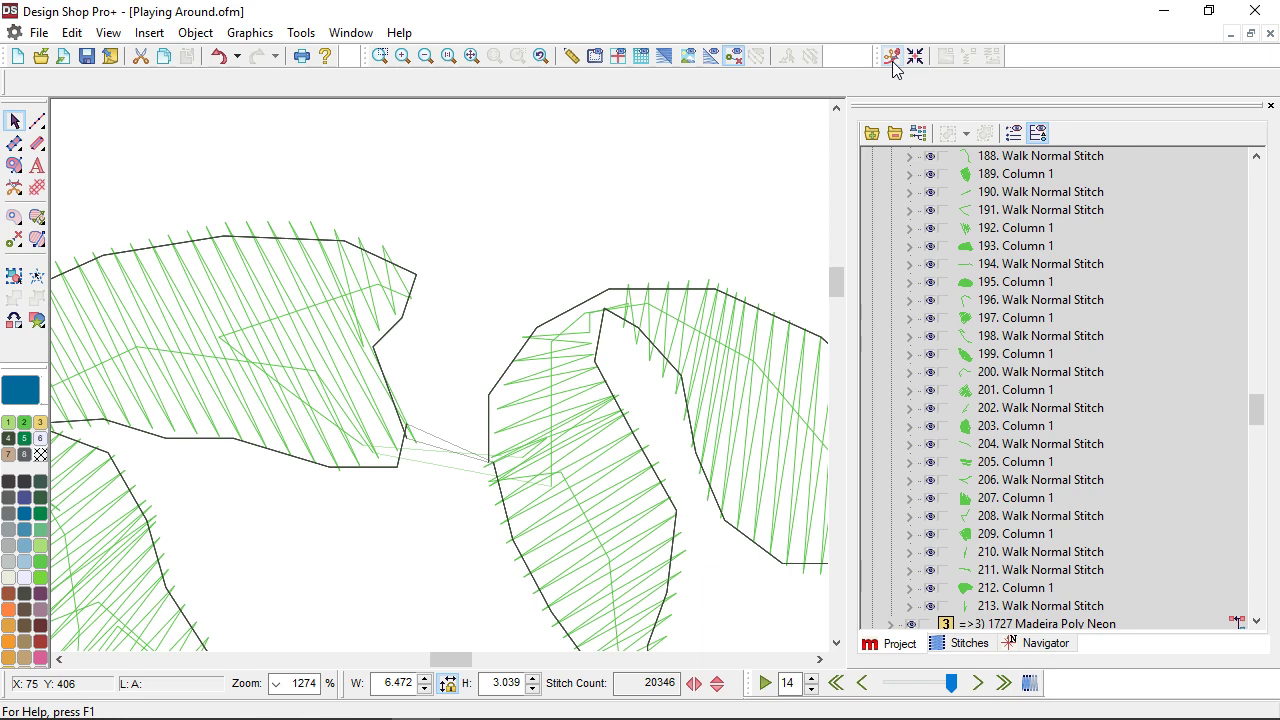
Display the origin axes, center the whole design on the origin, and fit the full design in view.
{"action": "left_click", "coordinate": [892, 60]}
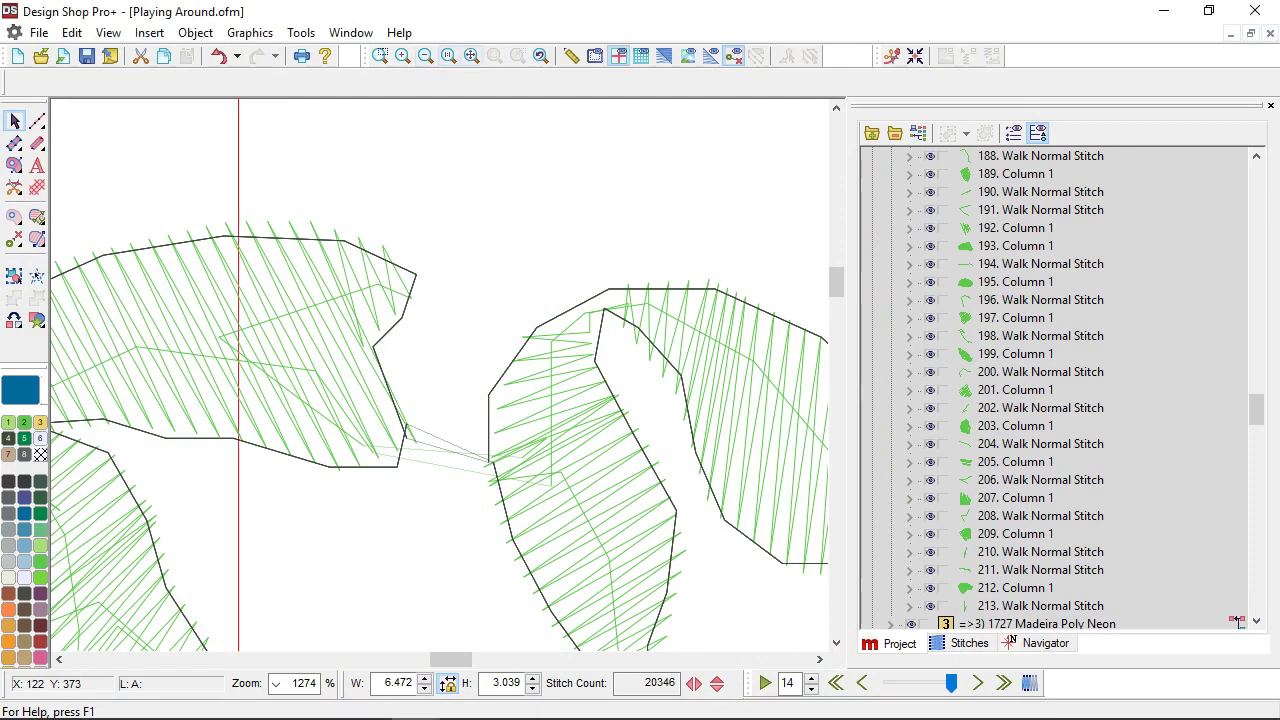
{"action": "key", "text": "ctrl+0"}
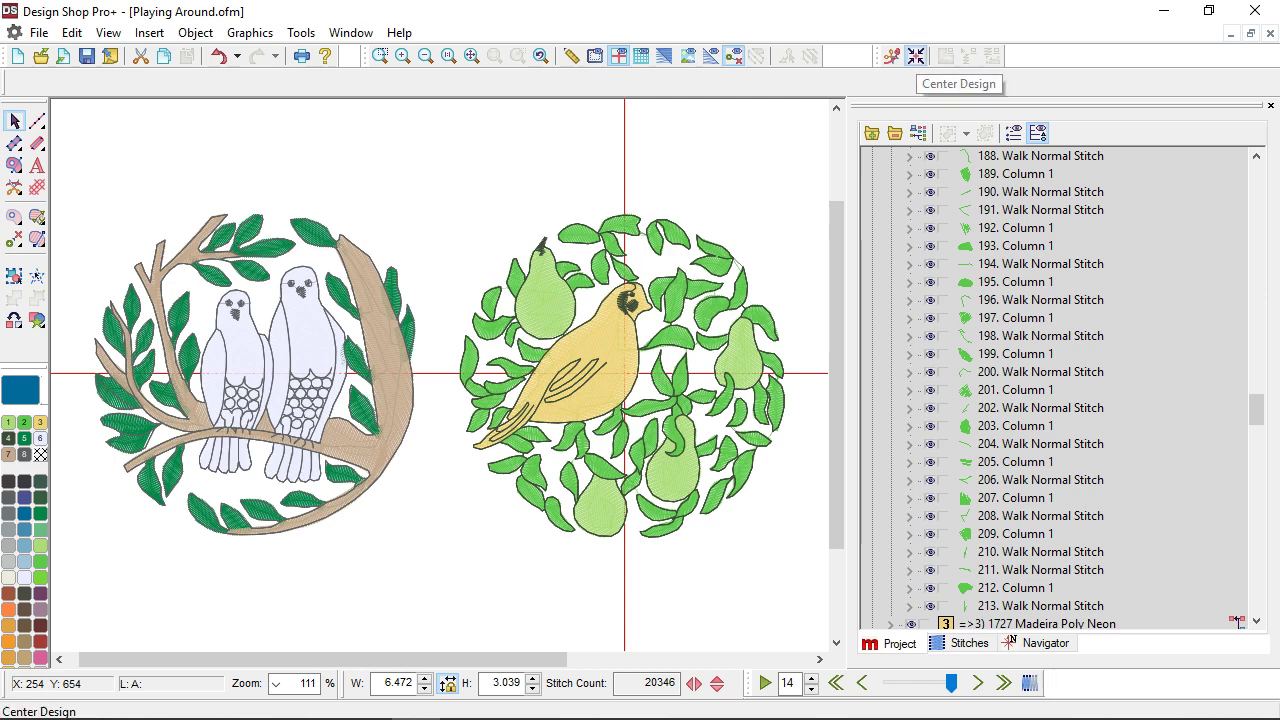
{"action": "left_click", "coordinate": [916, 57]}
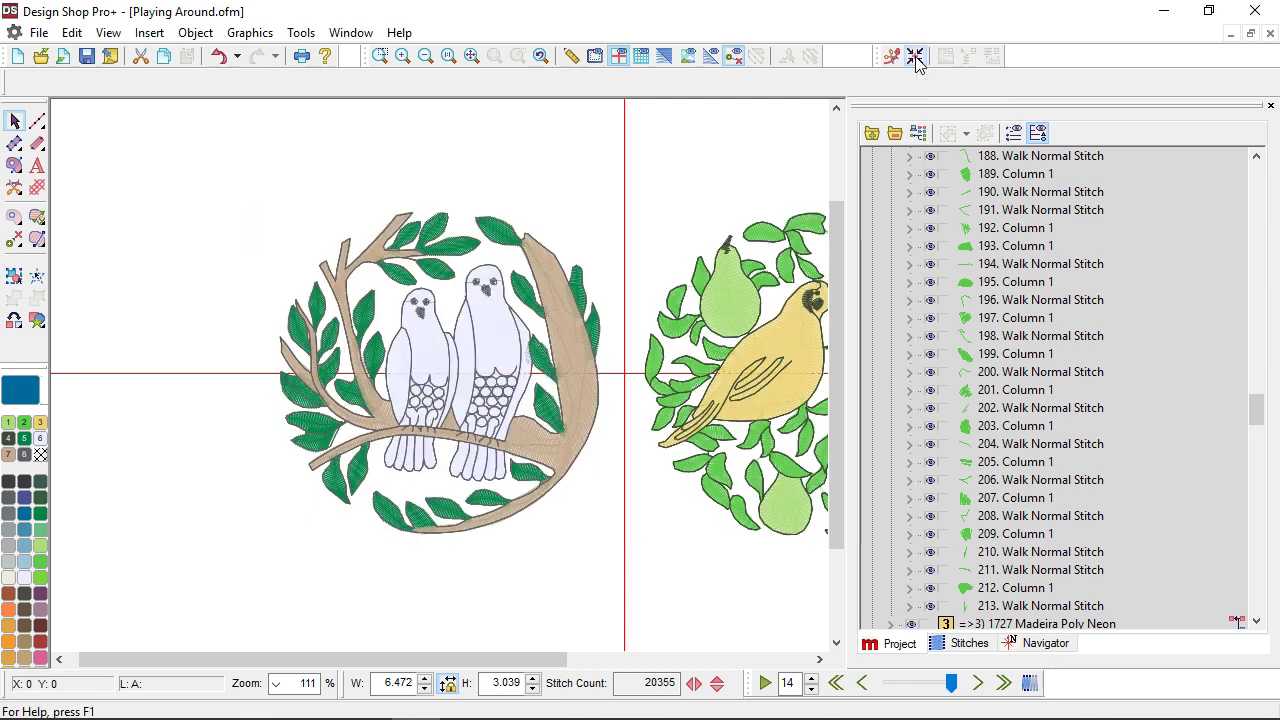
{"action": "left_click", "coordinate": [472, 55]}
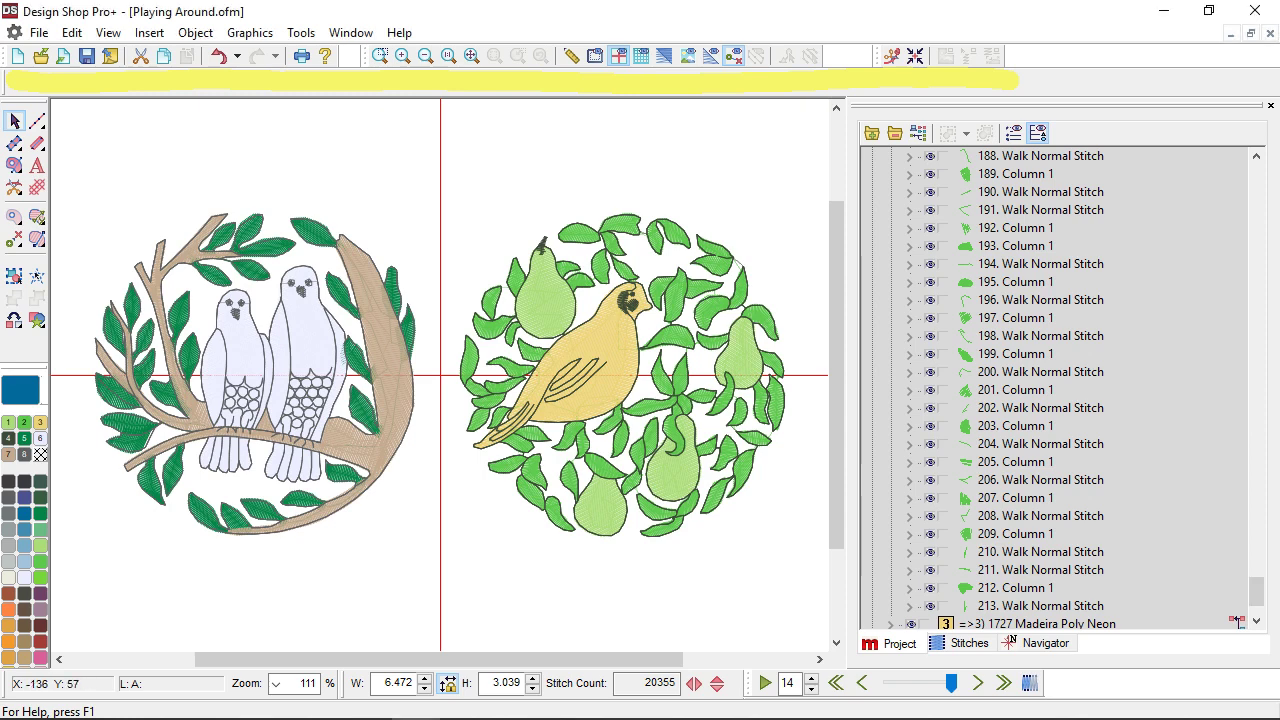
Select the brown trunk's fill and try to digitize a five-point zigzag Normal walk stitch with stitch length 20 above the doves.
{"action": "left_click", "coordinate": [399, 372]}
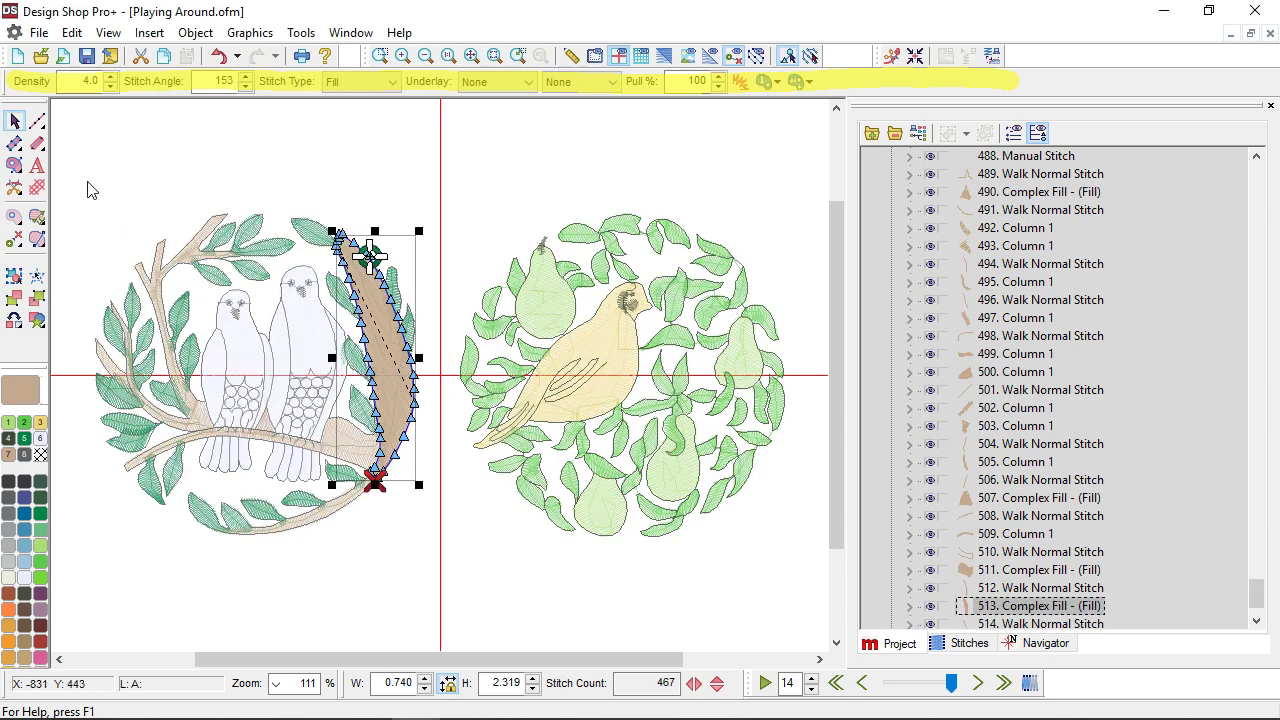
{"action": "left_click", "coordinate": [37, 122]}
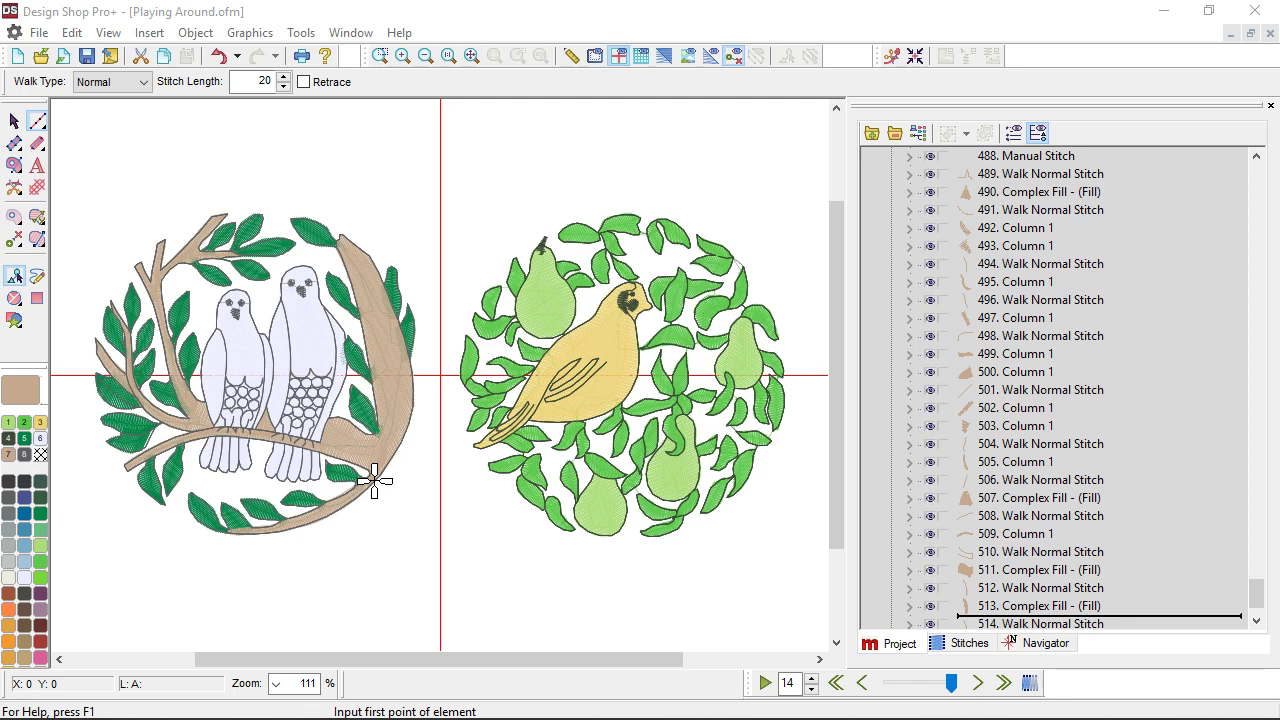
{"action": "left_click", "coordinate": [94, 187]}
{"action": "left_click", "coordinate": [147, 134]}
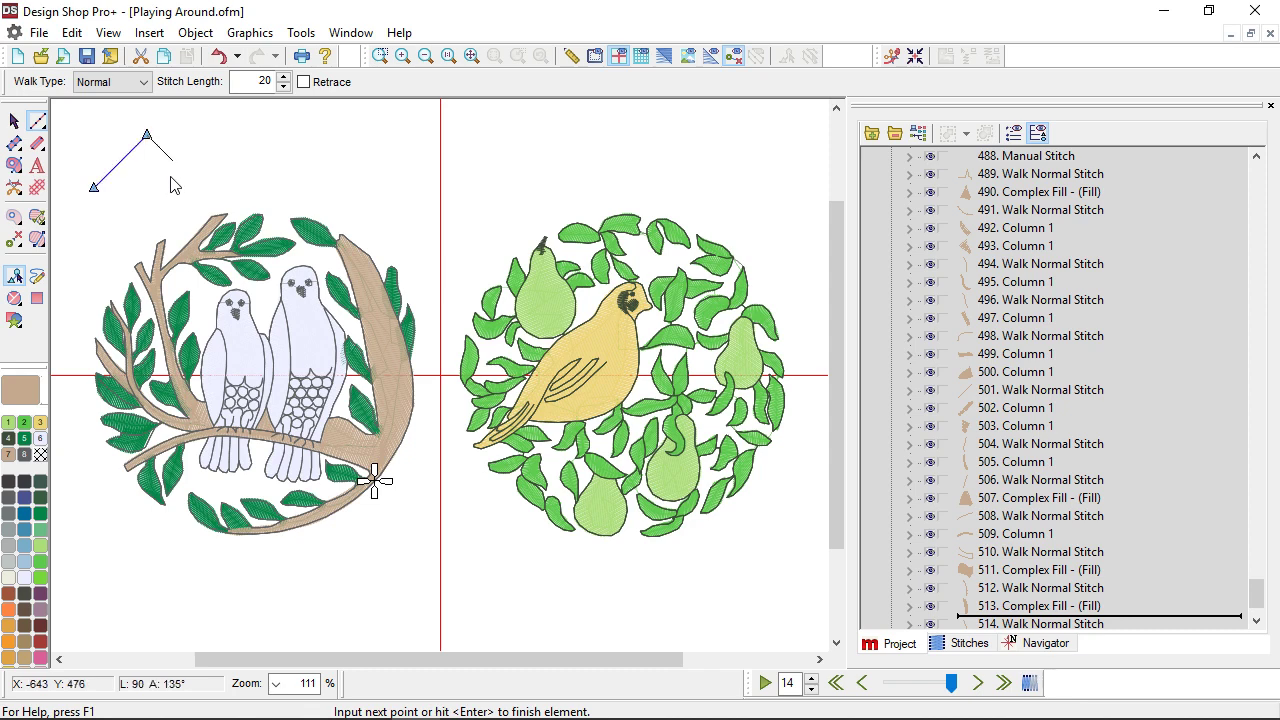
{"action": "left_click", "coordinate": [174, 187]}
{"action": "left_click", "coordinate": [200, 134]}
{"action": "left_click", "coordinate": [307, 187]}
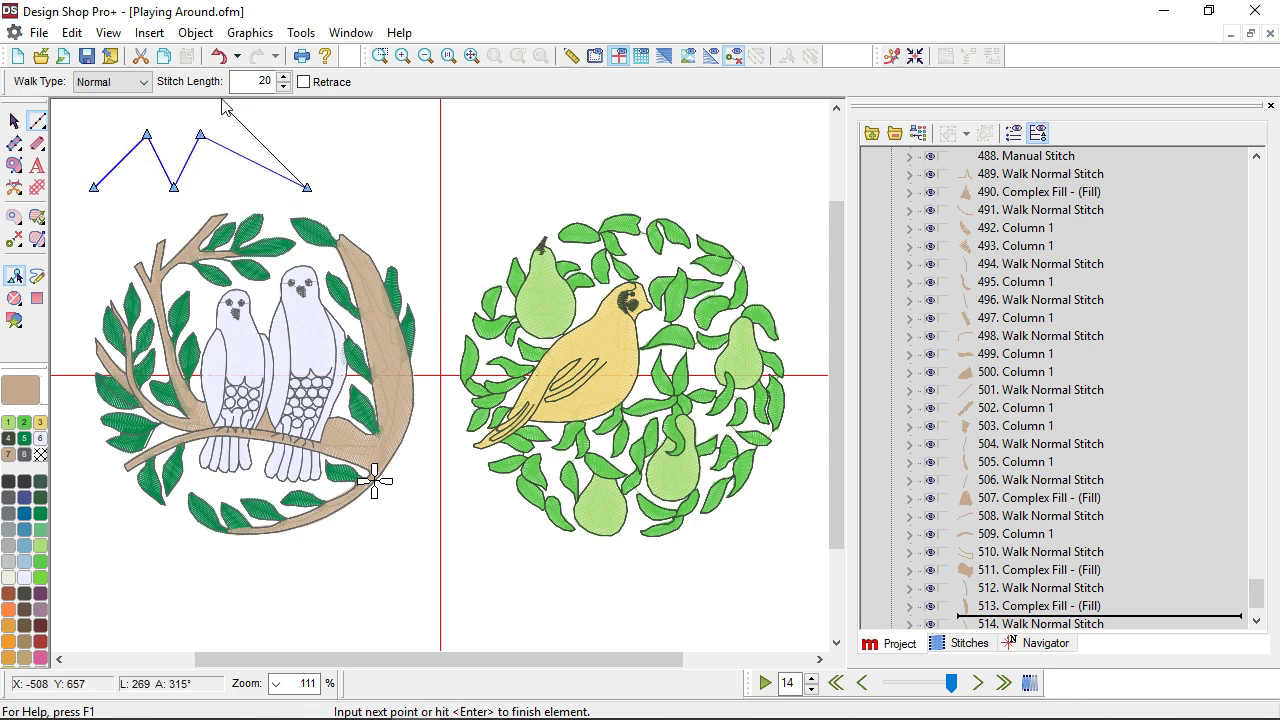
{"action": "scroll", "coordinate": [307, 187], "scroll_direction": "up", "scroll_amount": 3}
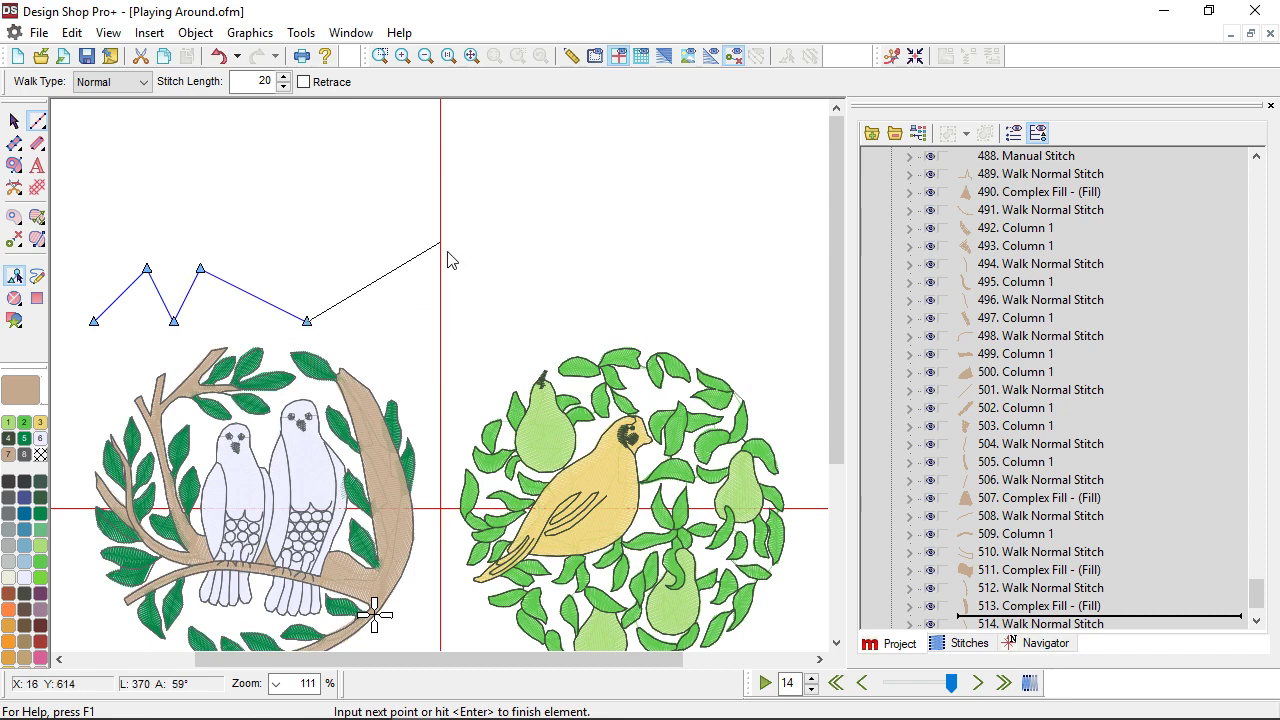
{"action": "key", "text": "Escape"}
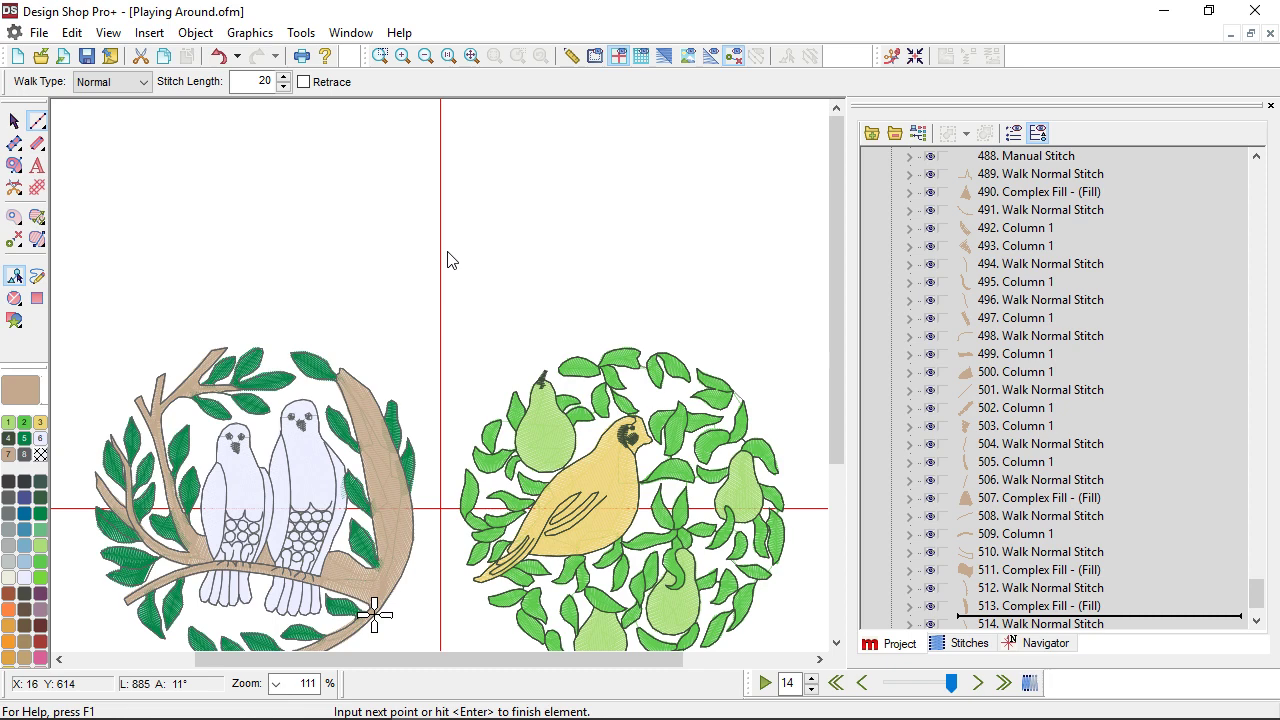
{"action": "key", "text": "Escape"}
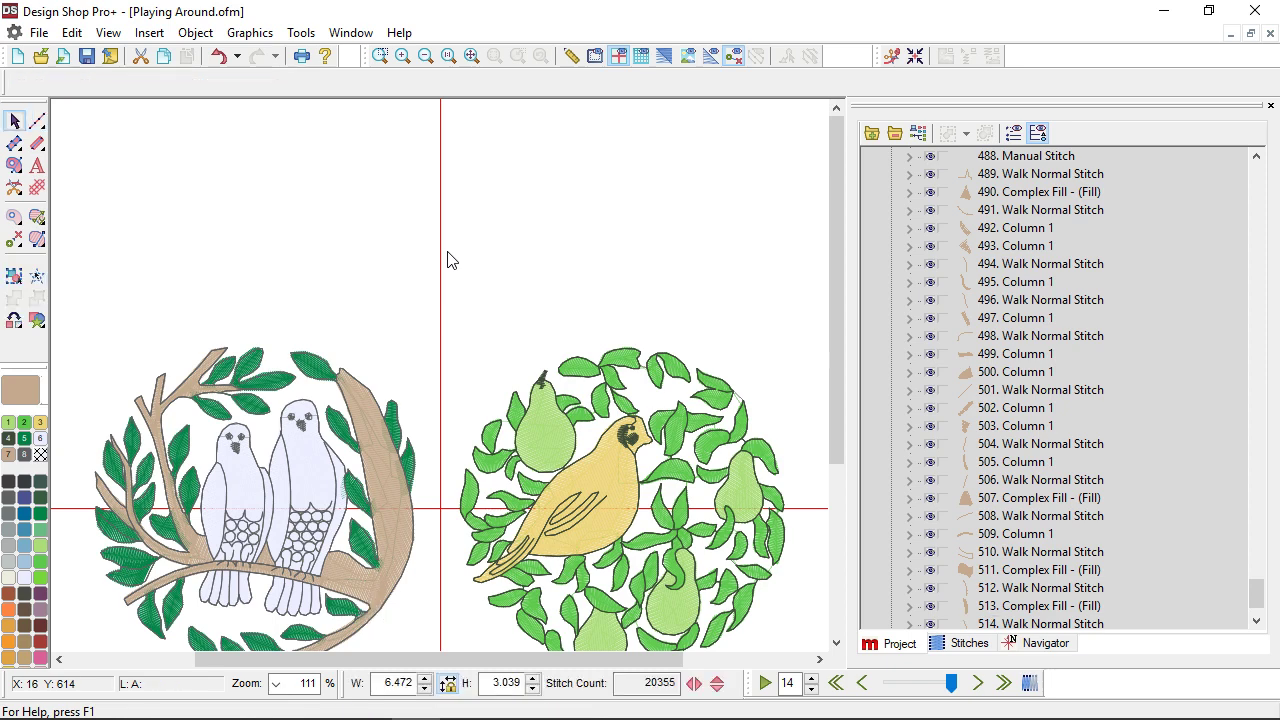
{"action": "scroll", "coordinate": [448, 260], "scroll_direction": "down", "scroll_amount": 3}
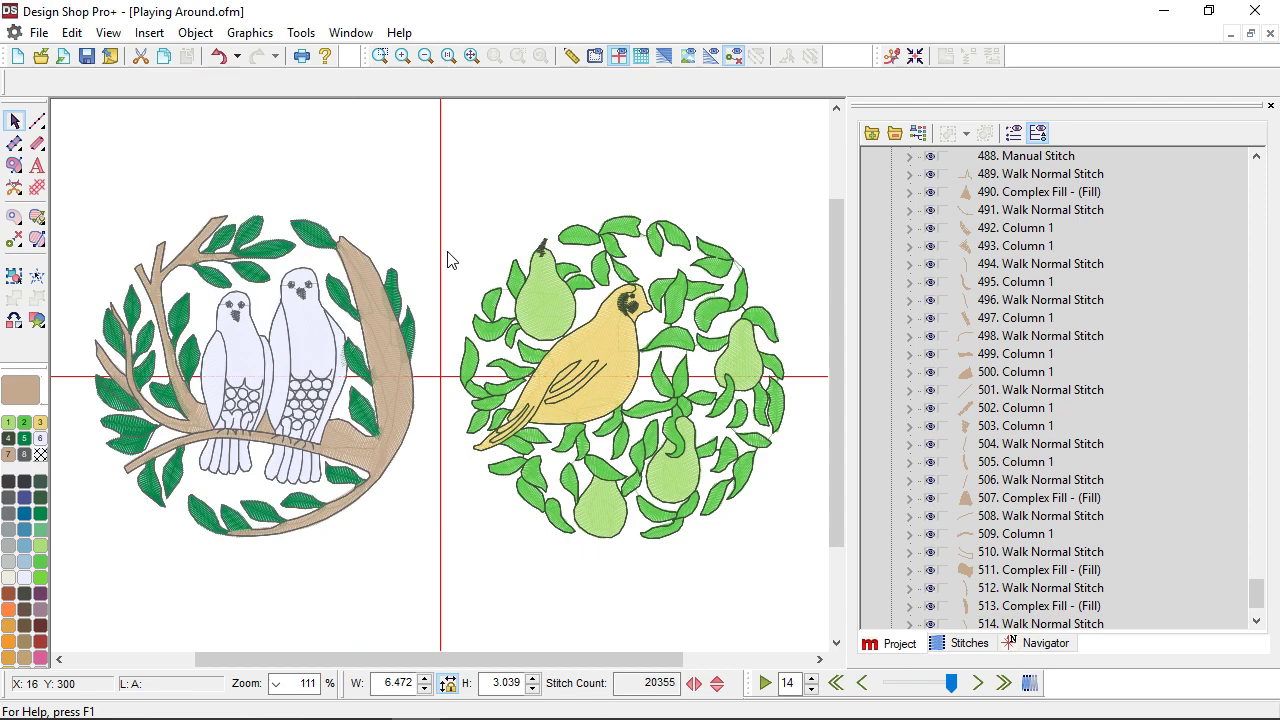